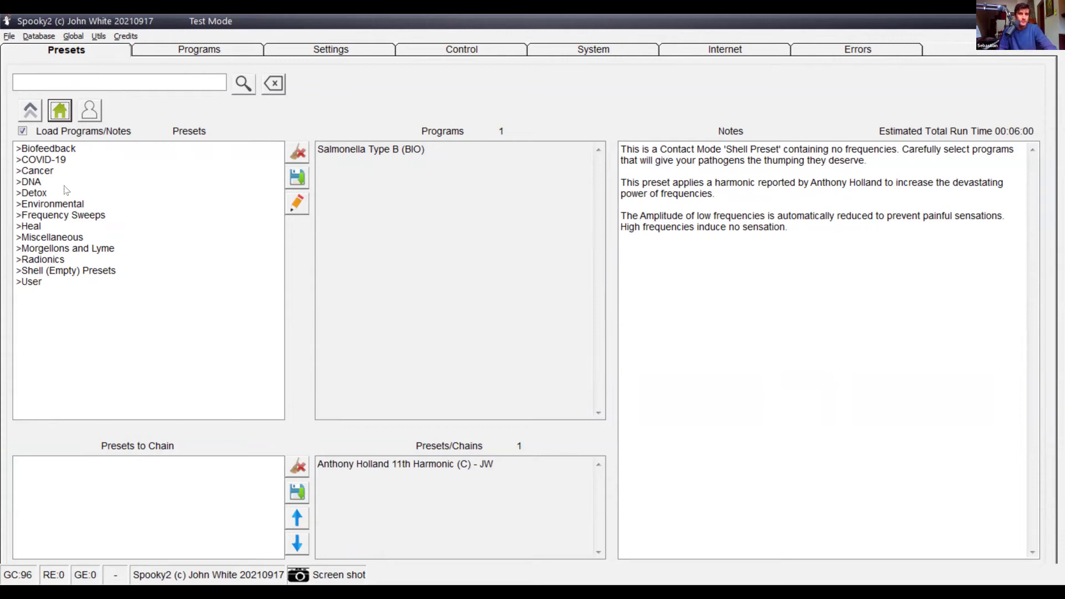
# Step: Open the Plasma presets in the Heal collection and load Essential Micronutrients (P) - JW
pyautogui.doubleClick(31, 231)
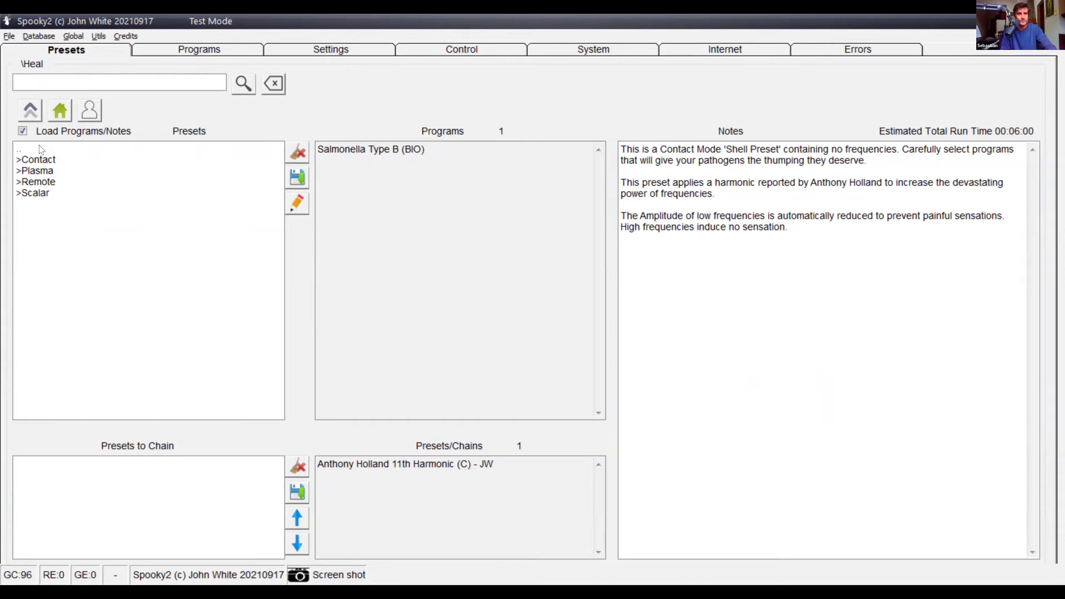
pyautogui.click(60, 112)
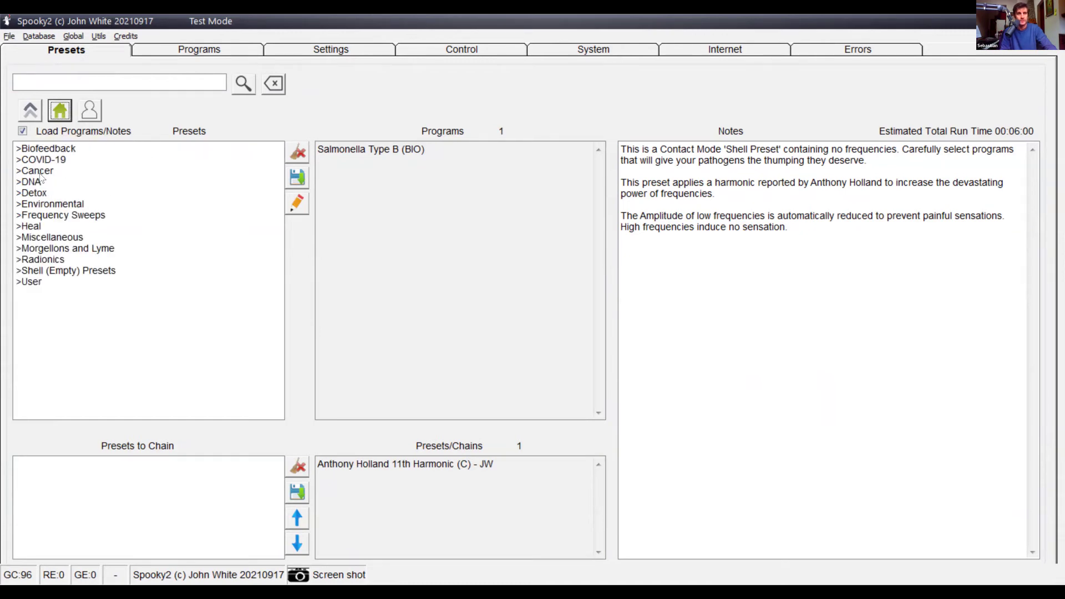
pyautogui.doubleClick(35, 227)
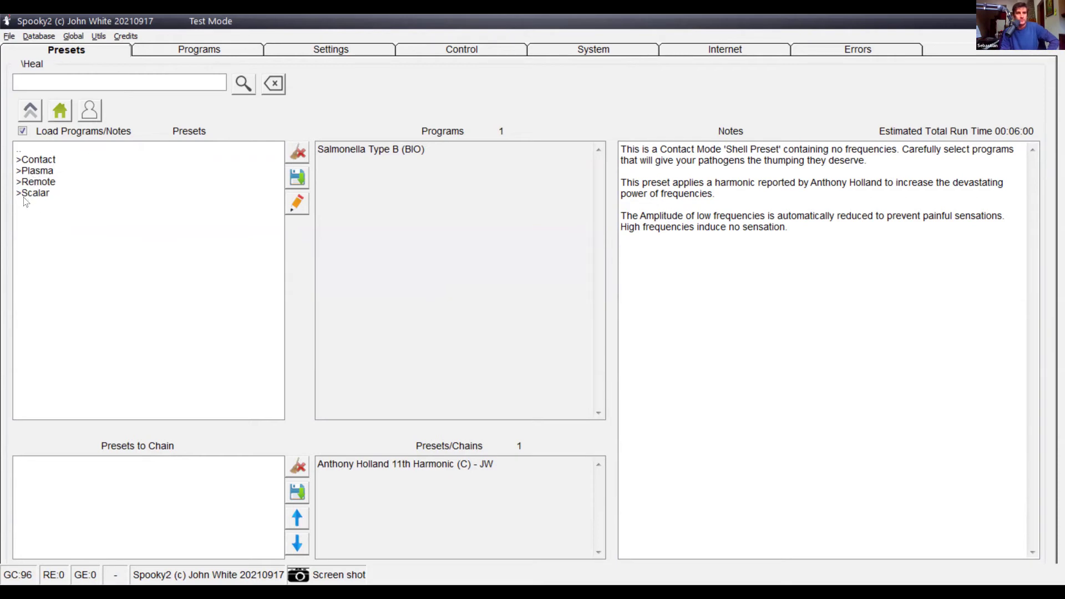
pyautogui.doubleClick(40, 171)
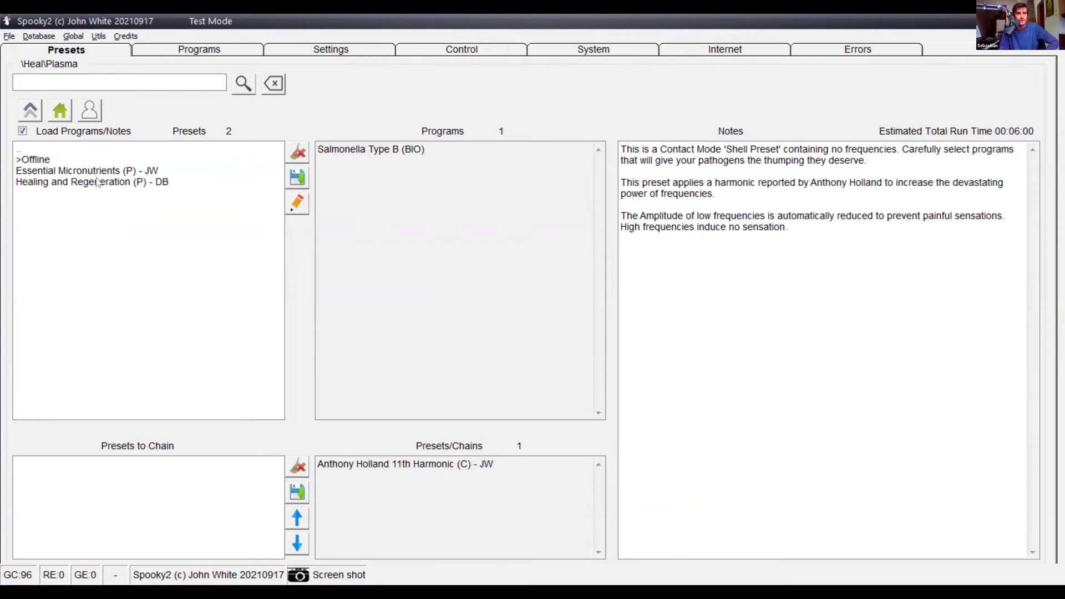
pyautogui.click(96, 173)
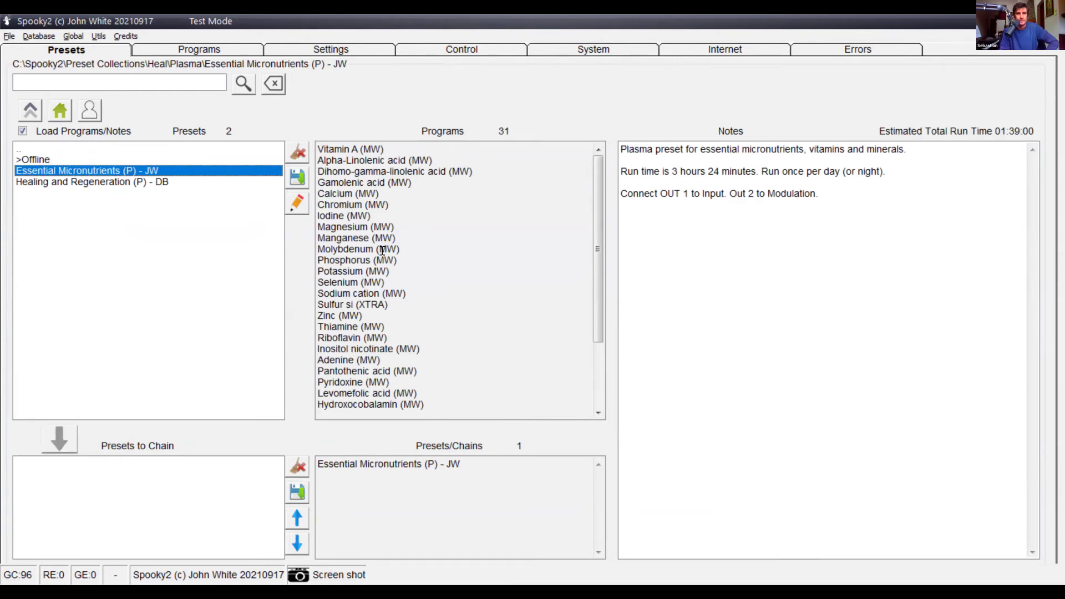
# Step: Review the list of vitamin and mineral programs in the Essential Micronutrients preset
pyautogui.scroll(-3, 361, 189)
pyautogui.scroll(3, 378, 182)
pyautogui.moveTo(352, 158); pyautogui.dragTo(359, 194)
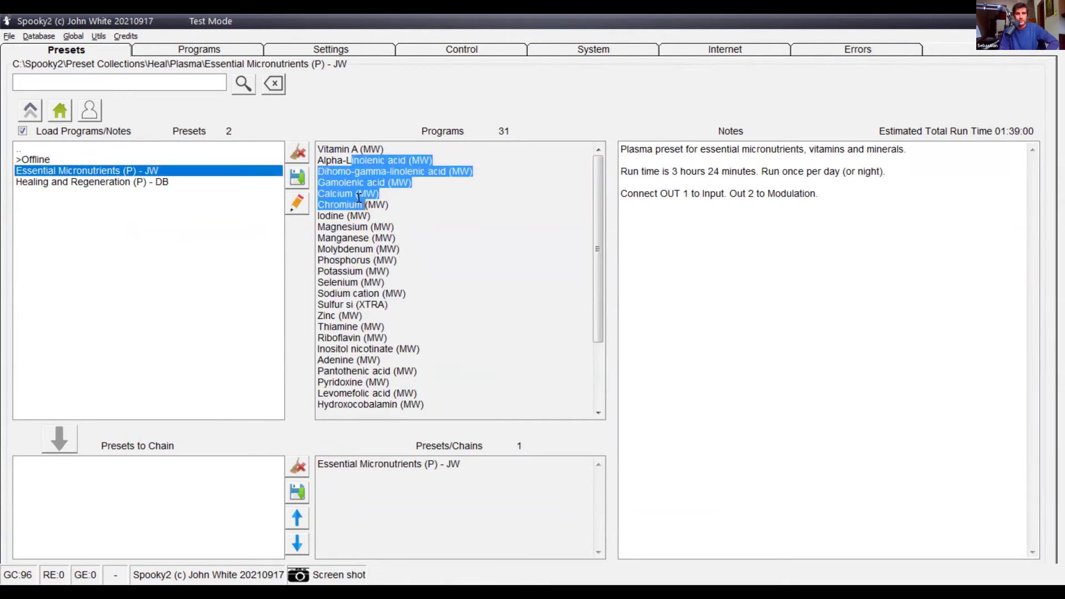
pyautogui.click(357, 194)
pyautogui.moveTo(323, 156); pyautogui.dragTo(366, 195)
pyautogui.click(356, 181)
pyautogui.click(361, 205)
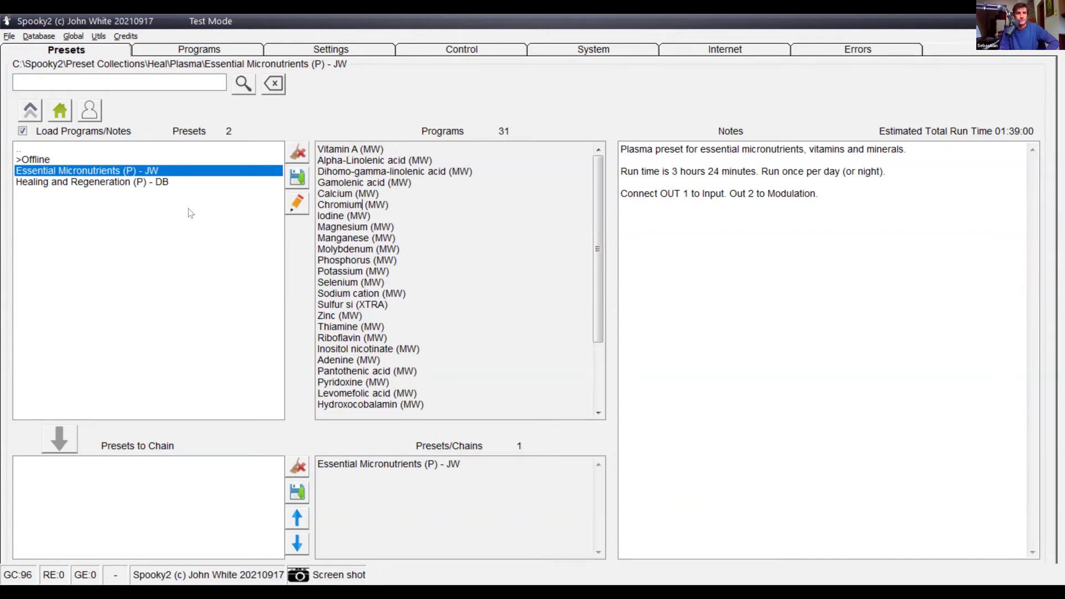
# Step: Load the Healing and Regeneration (P) - DB plasma preset and review its programs
pyautogui.click(128, 183)
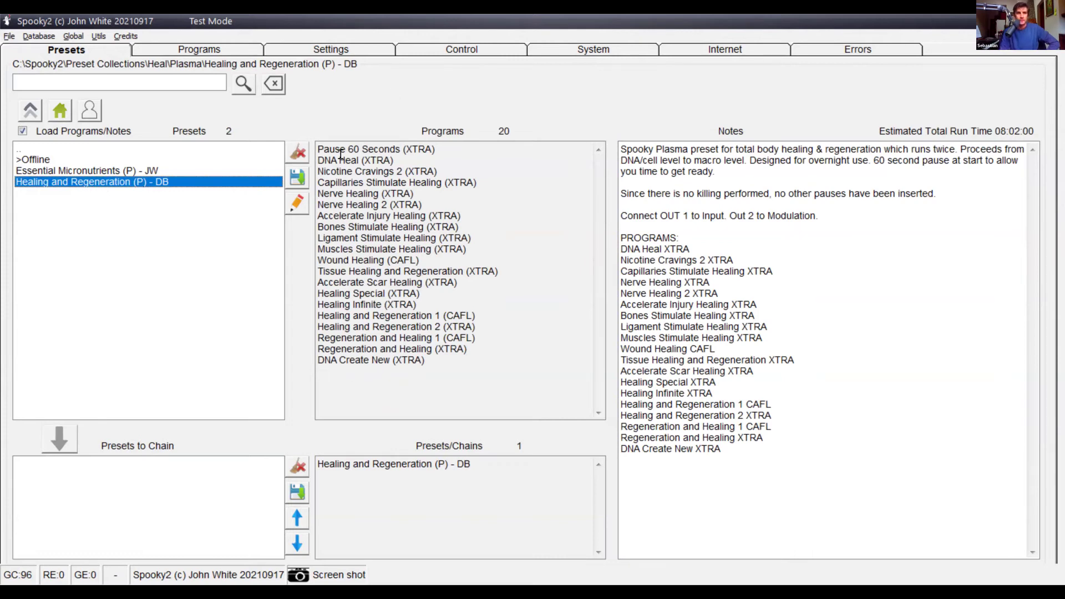
pyautogui.moveTo(325, 160); pyautogui.dragTo(358, 161)
pyautogui.click(344, 214)
pyautogui.moveTo(322, 192)
pyautogui.mouseDown()
pyautogui.moveTo(374, 202)
pyautogui.moveTo(377, 227)
pyautogui.mouseUp()
pyautogui.click(369, 204)
pyautogui.click(374, 204)
pyautogui.click(367, 239)
pyautogui.click(96, 186)
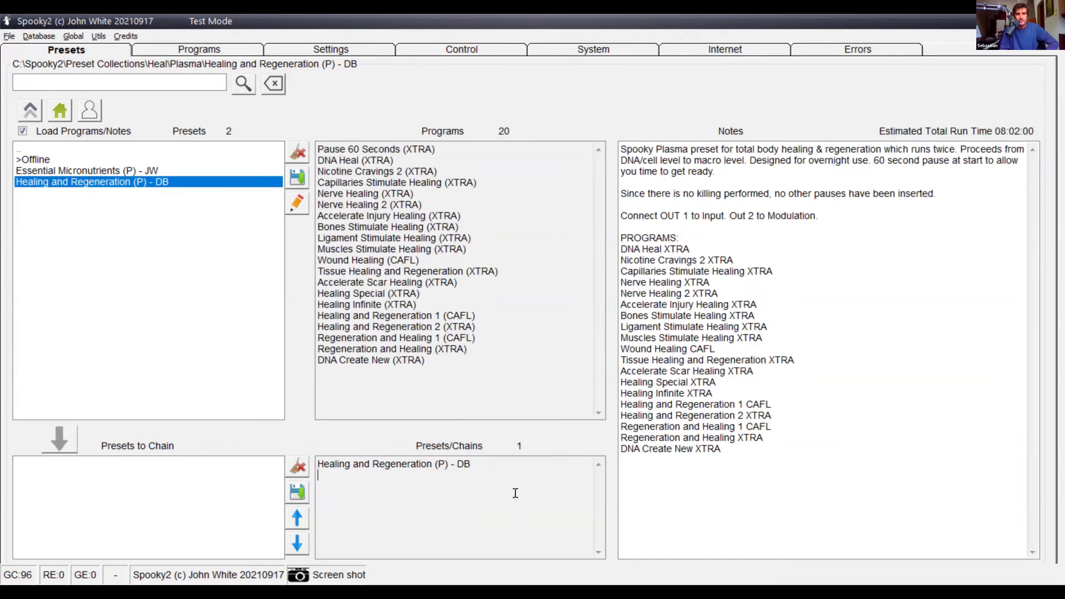
# Step: Check the Healing and Regeneration preset's chain entry and its full list of loaded programs
pyautogui.moveTo(318, 469); pyautogui.dragTo(564, 555)
pyautogui.click(458, 506)
pyautogui.hotkey('ctrl', 'Tab')
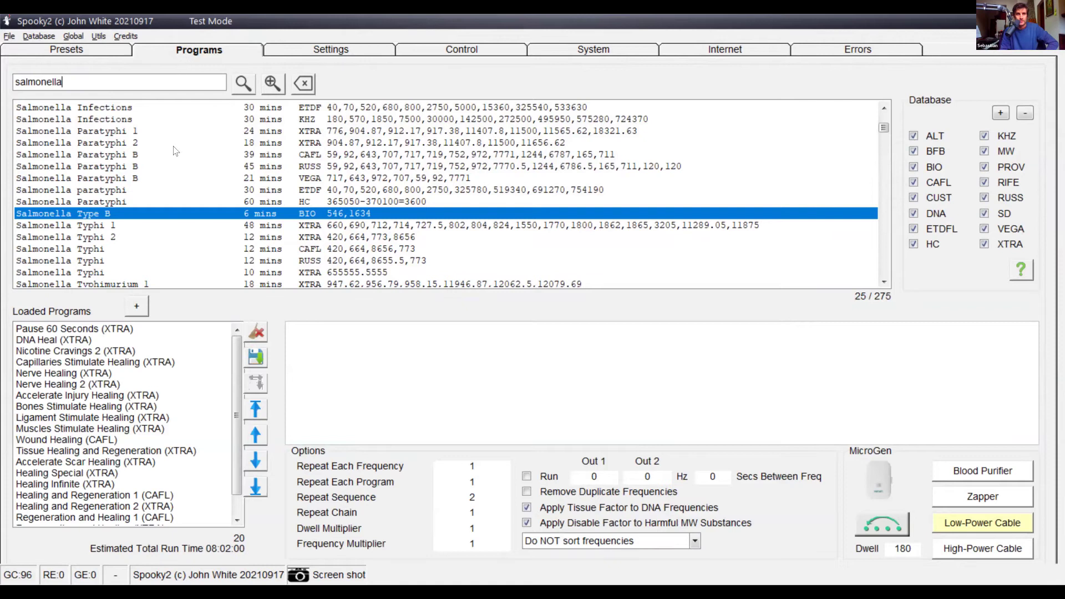
pyautogui.scroll(-1, 234, 418)
pyautogui.scroll(1, 235, 418)
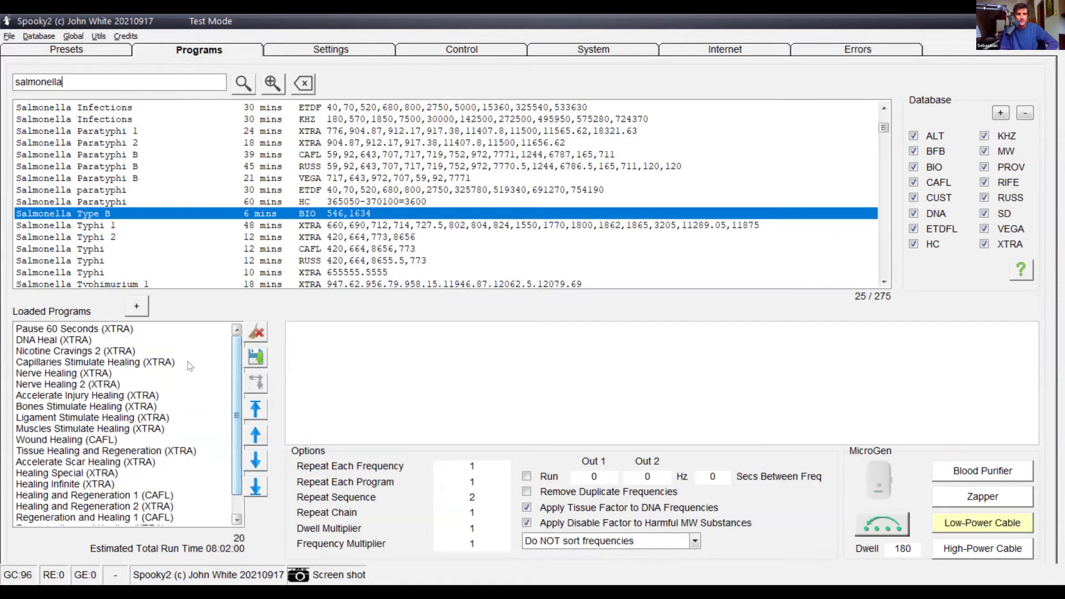
pyautogui.scroll(-1, 115, 422)
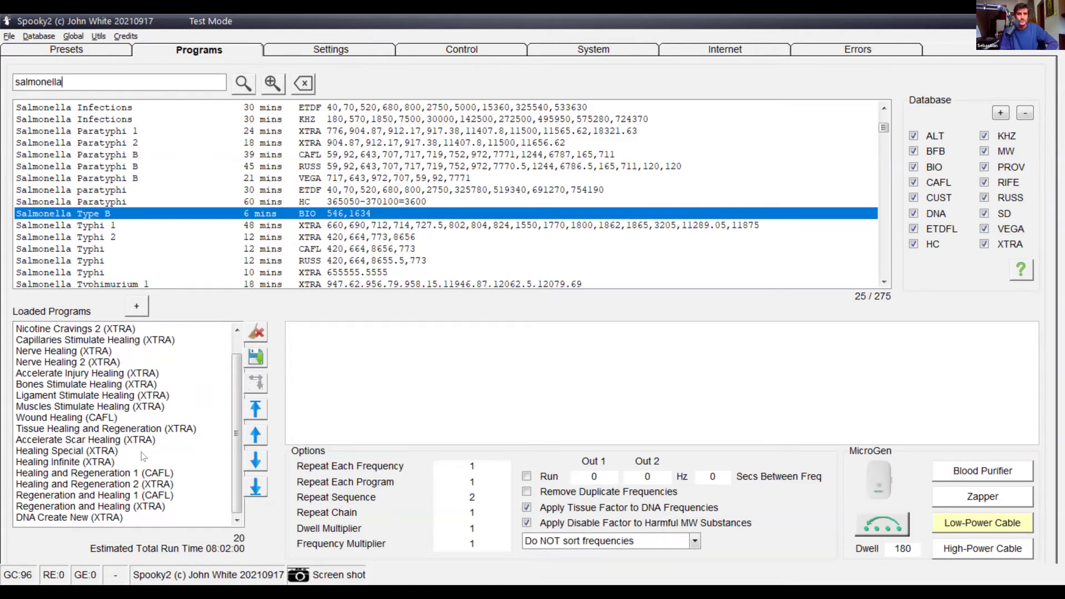
pyautogui.scroll(1, 143, 456)
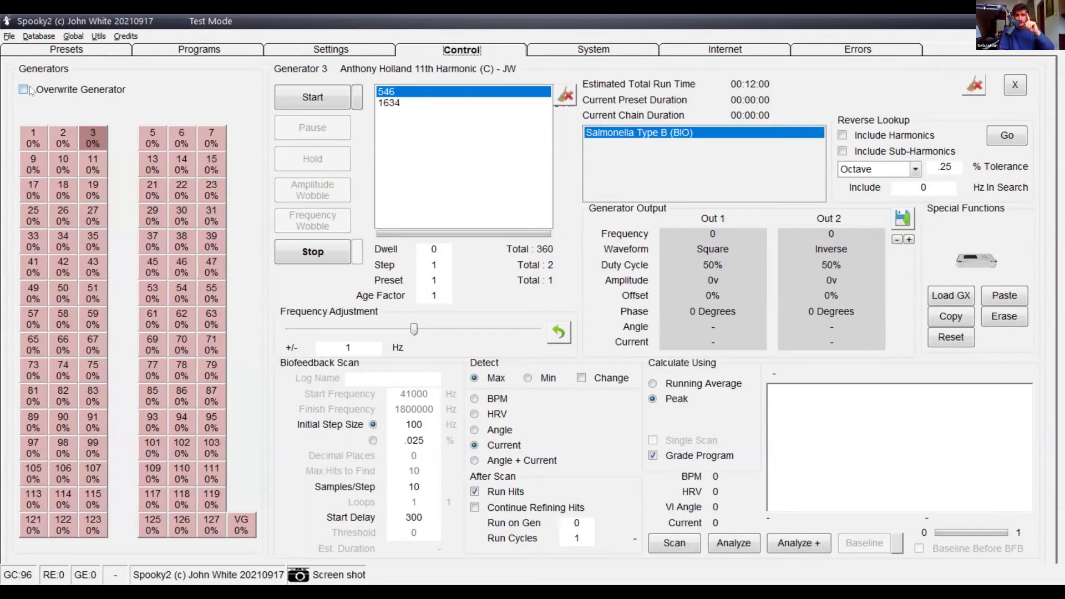
# Step: Allow generator overwriting and load the Healing and Regeneration preset onto generator 1
pyautogui.click(31, 87)
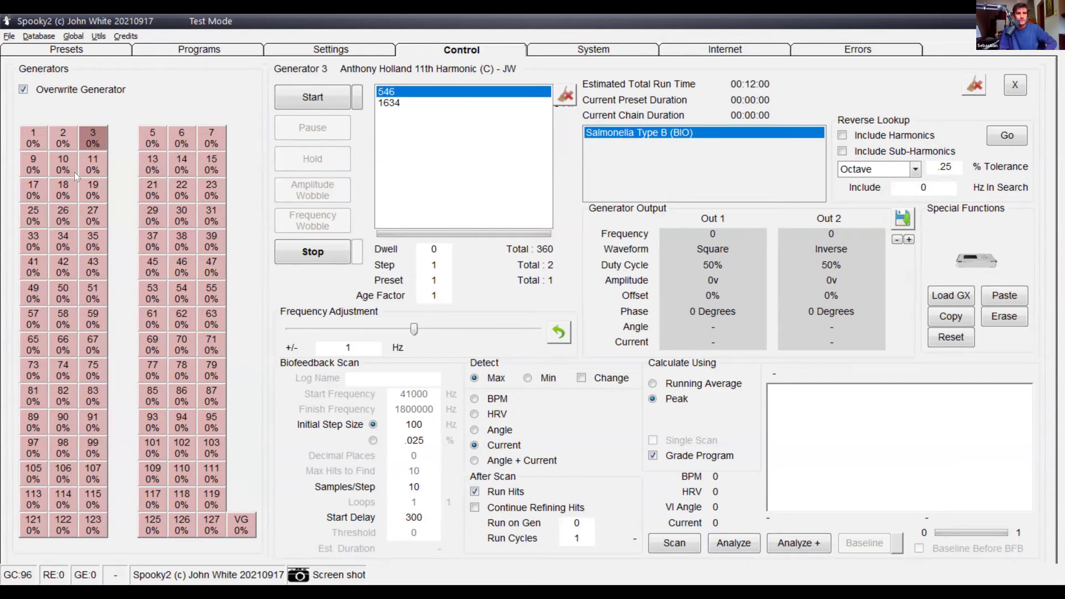
pyautogui.click(28, 142)
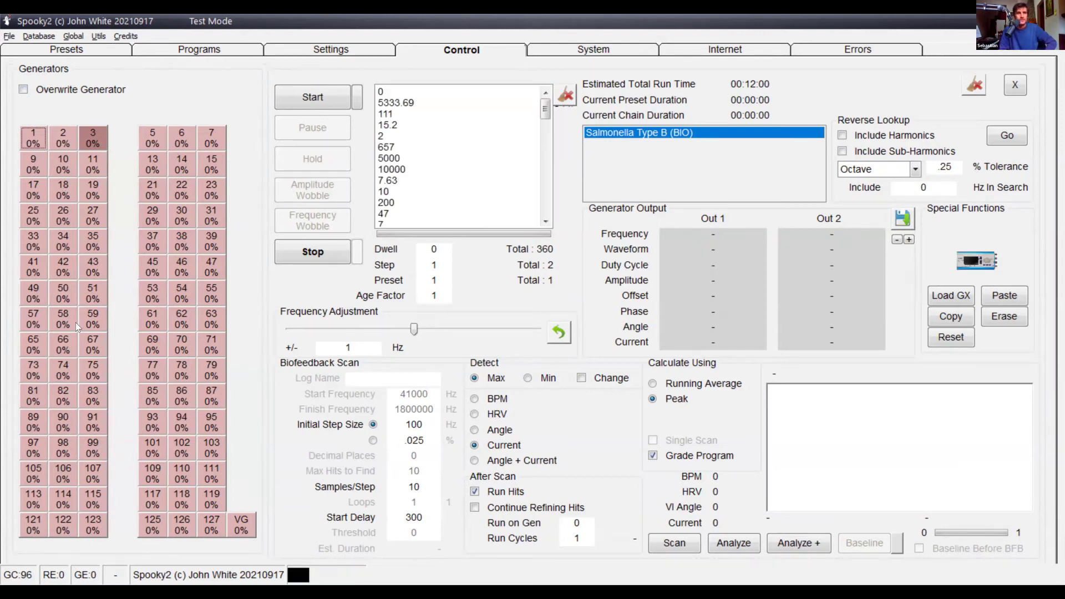
pyautogui.click(35, 133)
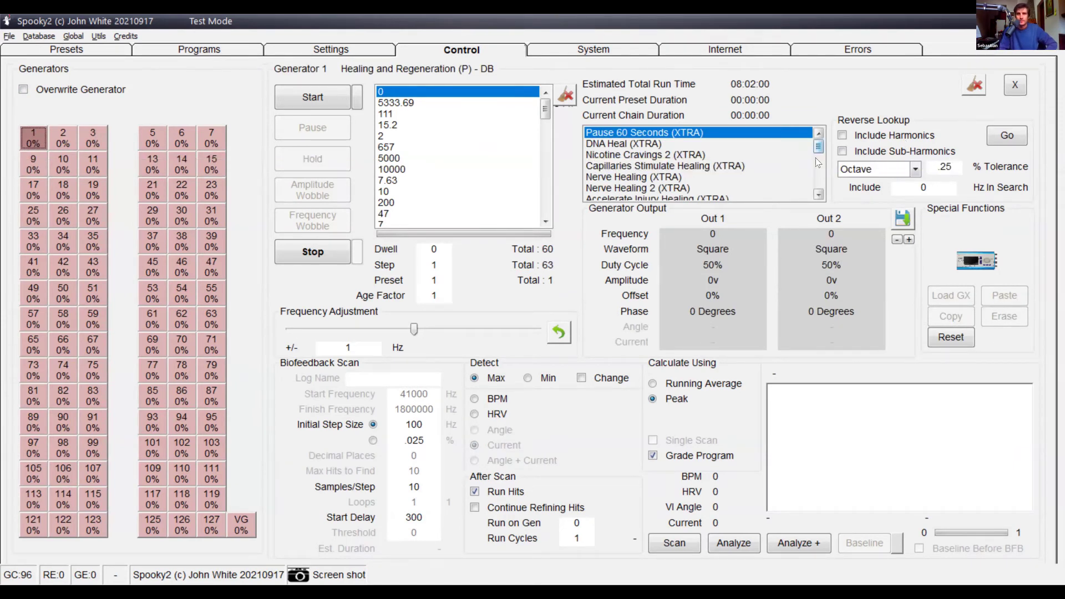
# Step: Check the programs loaded on generator 1, start the run and pause it
pyautogui.moveTo(816, 161)
pyautogui.mouseDown()
pyautogui.moveTo(816, 184)
pyautogui.moveTo(818, 136)
pyautogui.mouseUp()
pyautogui.scroll(-5, 817, 158)
pyautogui.scroll(-1, 777, 166)
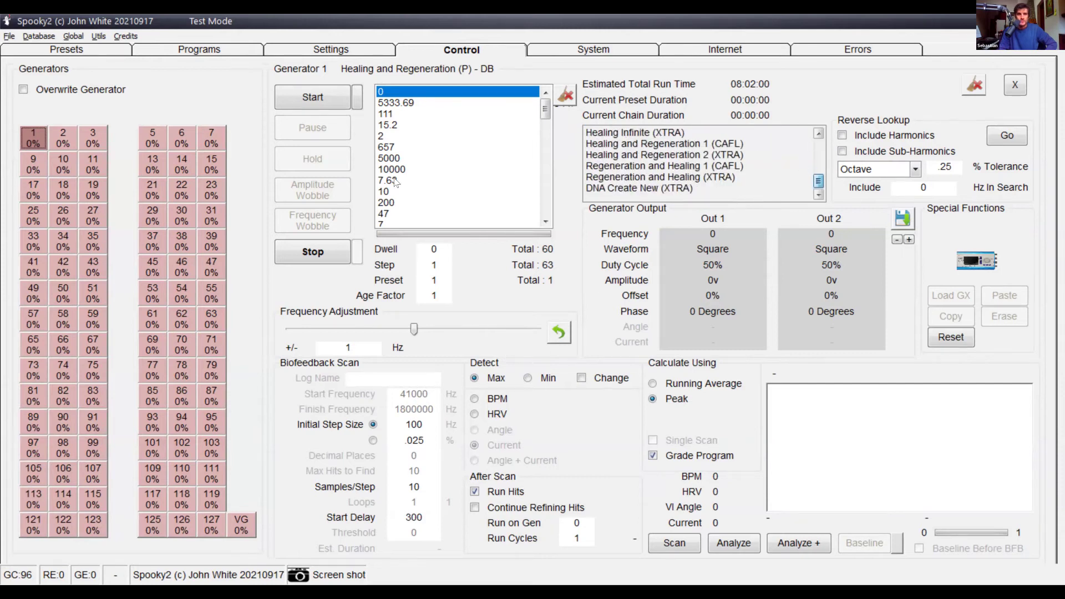
pyautogui.click(314, 99)
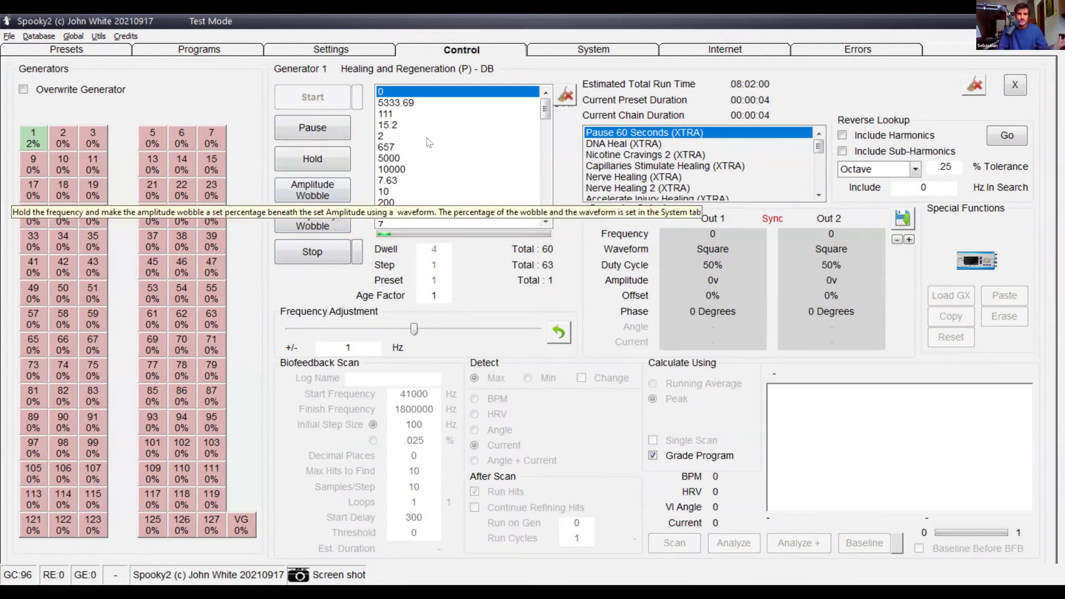
pyautogui.click(306, 136)
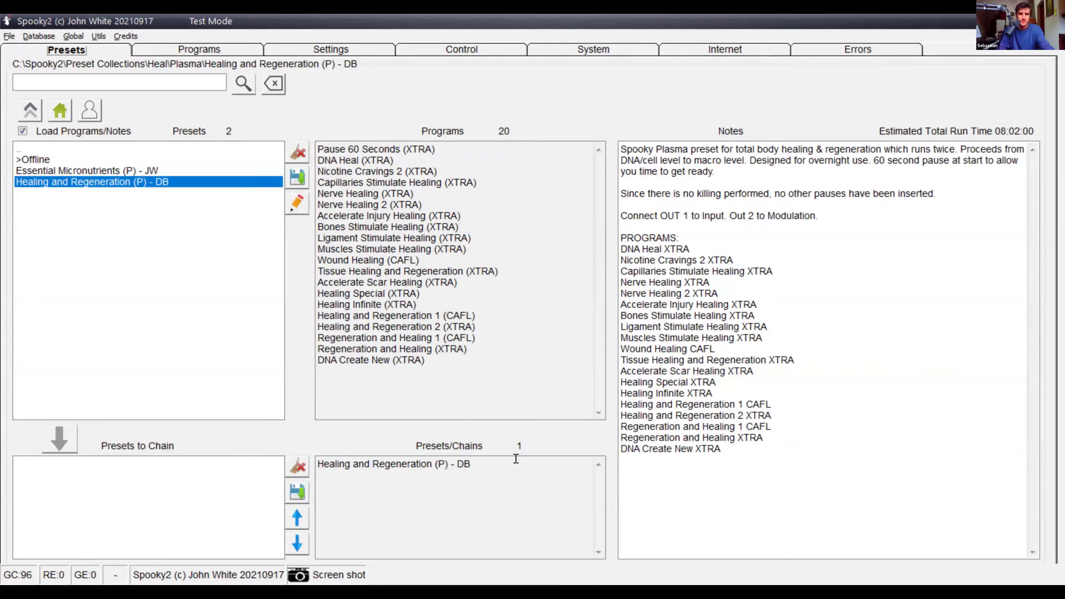
# Step: Switch to the Google Slides presentation and highlight "Salmonella Bakterien" in the second contact example on the Beispiele slide
pyautogui.click(983, 325)
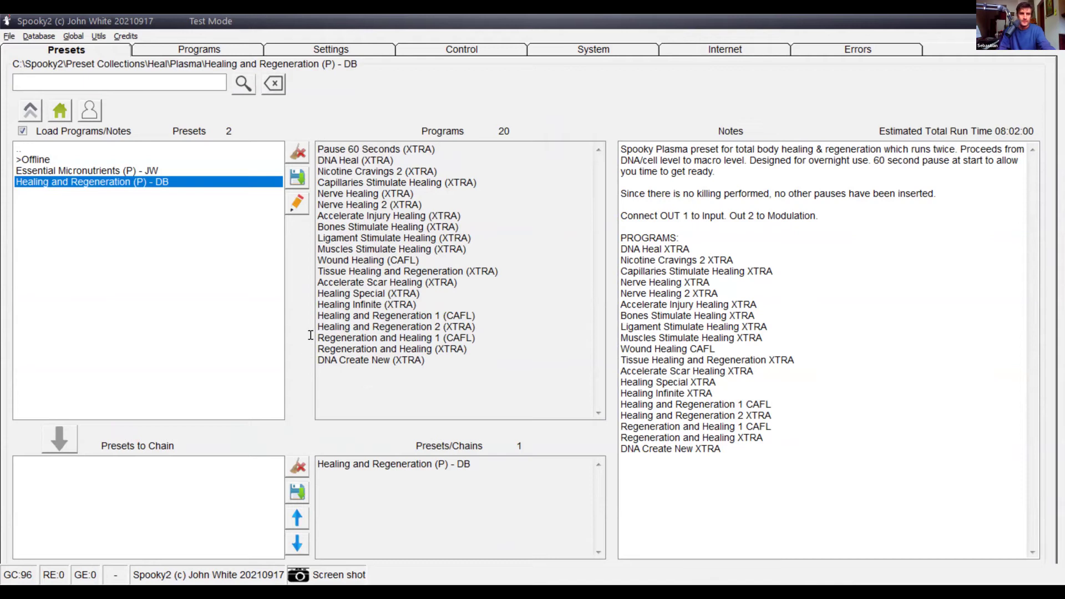
pyautogui.hotkey('alt', 'Tab')
pyautogui.moveTo(301, 336); pyautogui.dragTo(475, 345)
pyautogui.click(469, 334)
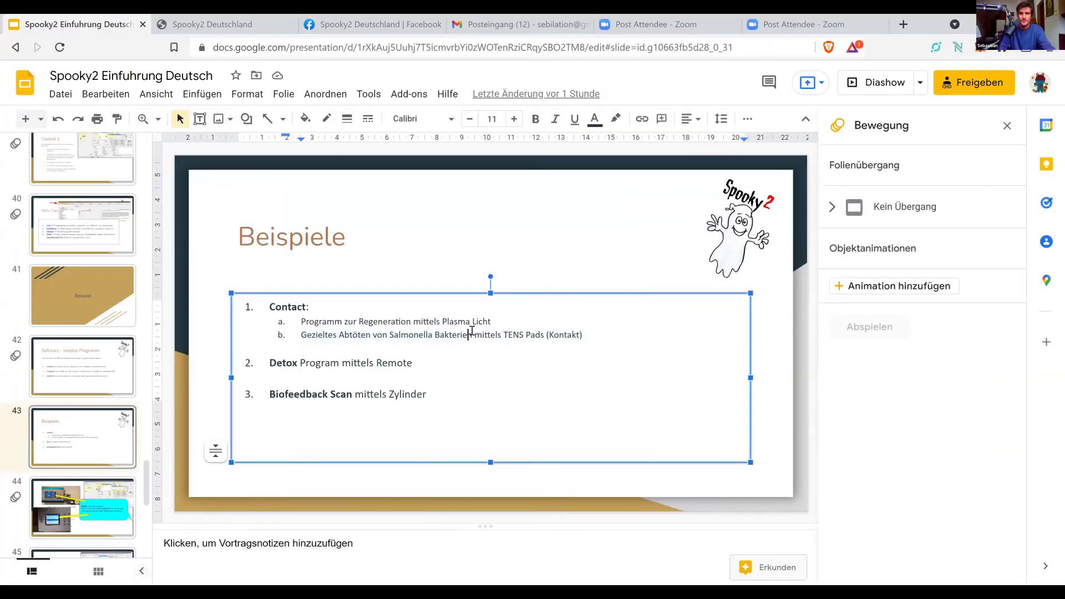
pyautogui.hotkey('ctrl', 'shift', 'Left')
pyautogui.hotkey('ctrl', 'shift', 'Left')
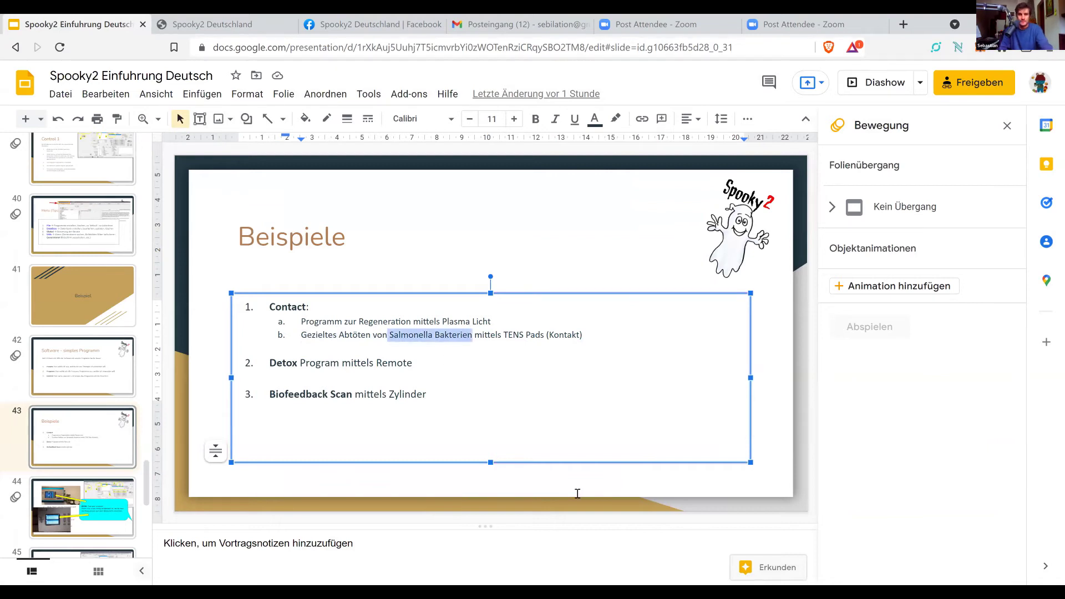
# Step: Switch back to Spooky2 and open the Contact presets under DNA, Bacteria
pyautogui.hotkey('alt', 'Tab')
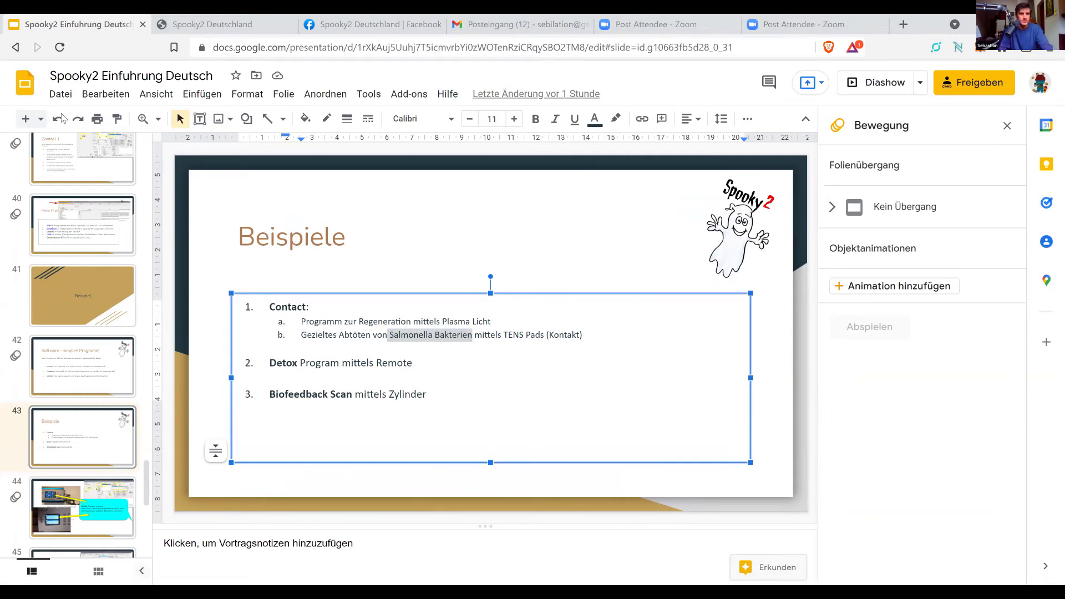
pyautogui.hotkey('alt', 'Tab')
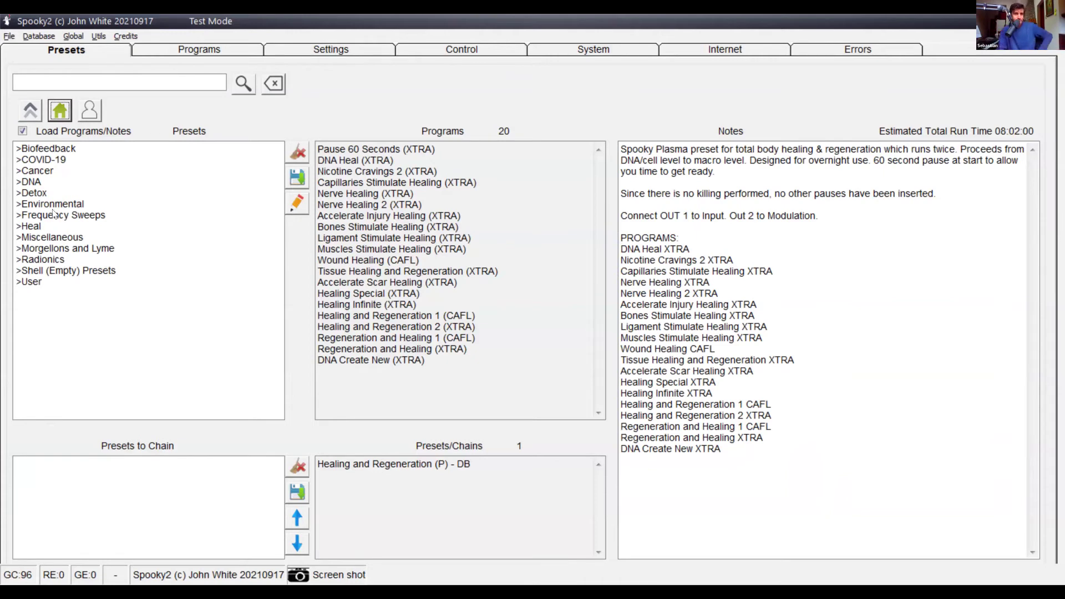
pyautogui.click(31, 182)
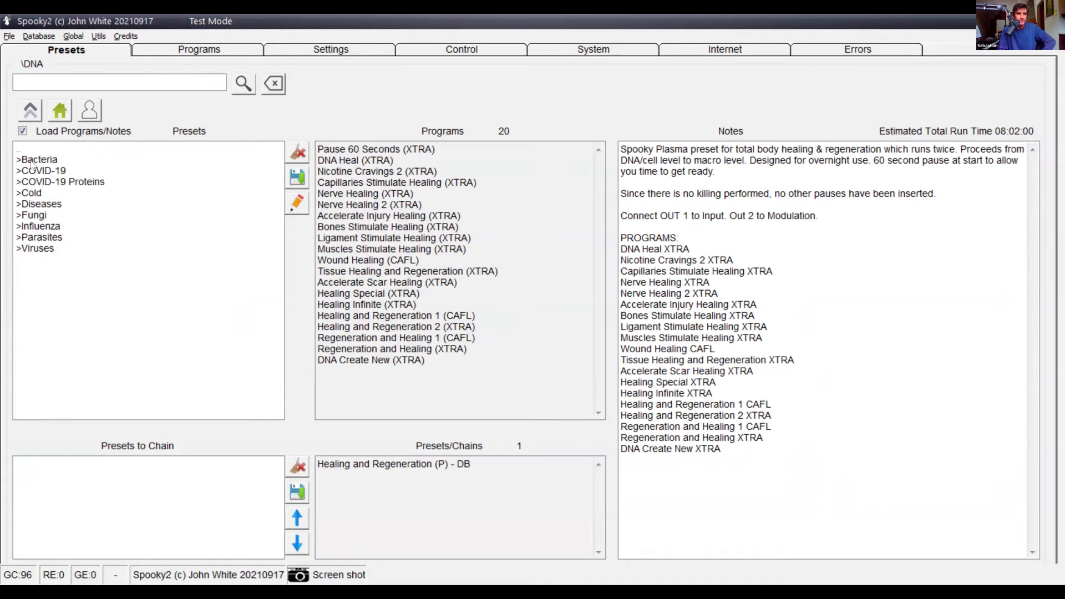
pyautogui.click(33, 162)
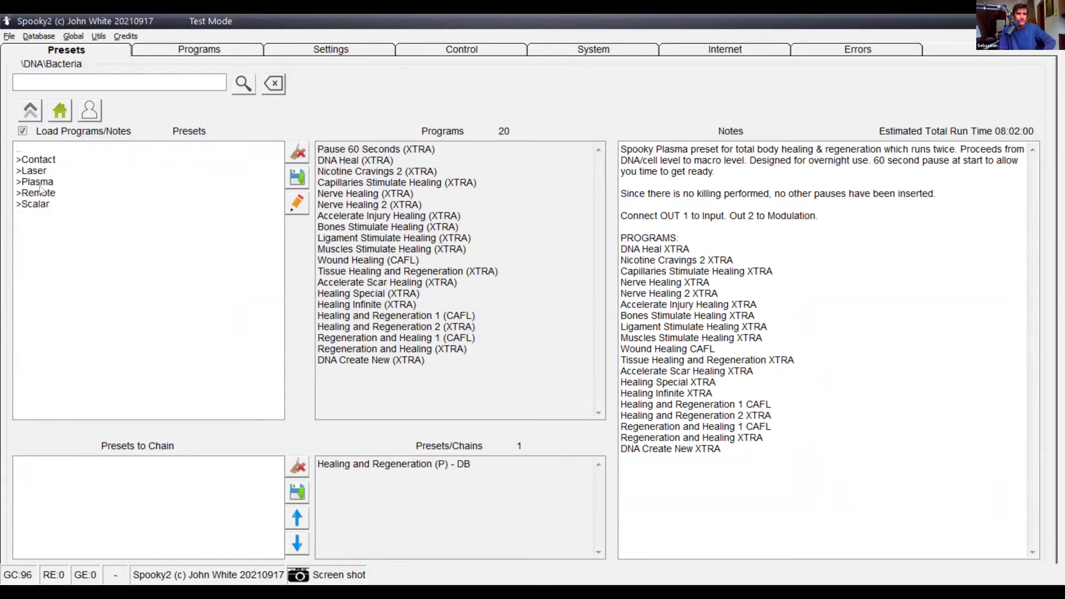
pyautogui.click(32, 161)
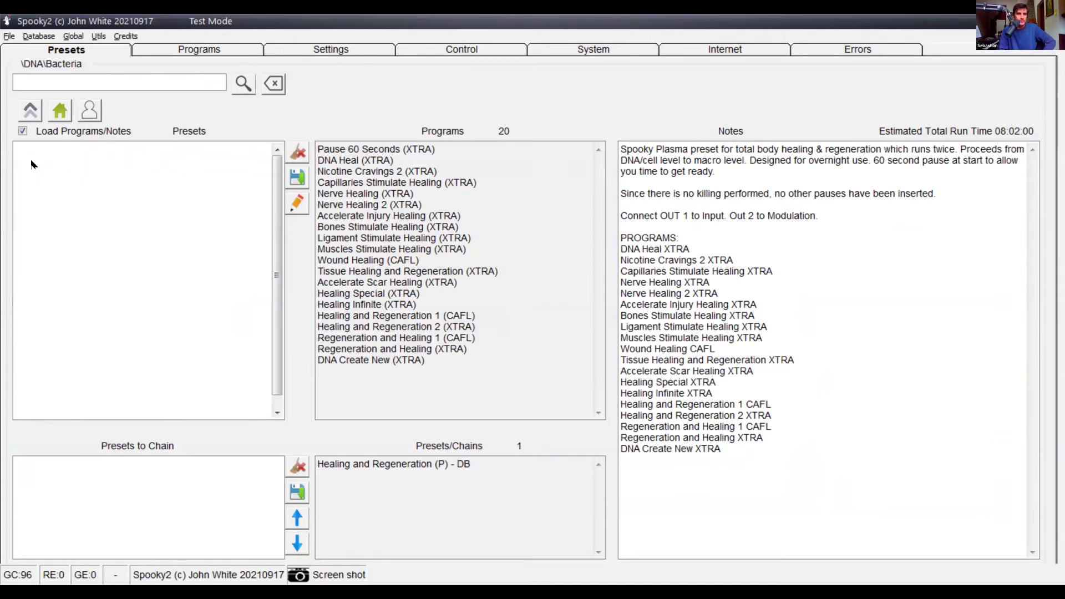
# Step: Load the contact presets for Salmonella enterica subsp. enterica serovar, Salmonella paratyphi and Salmonella typhi (DNA) (C) - JW one after another
pyautogui.scroll(-3, 49, 316)
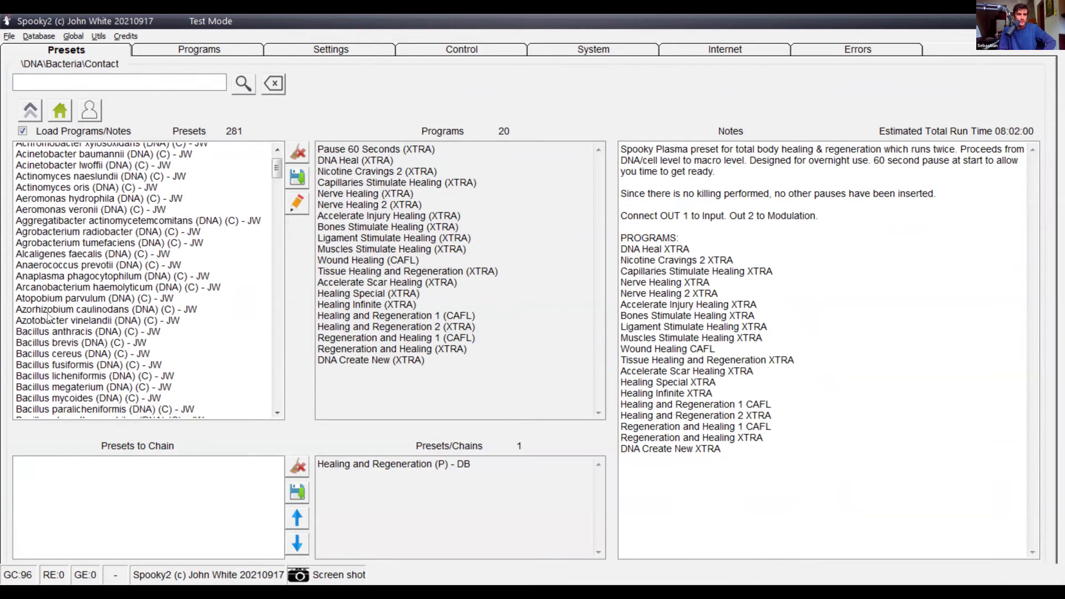
pyautogui.scroll(-3, 49, 316)
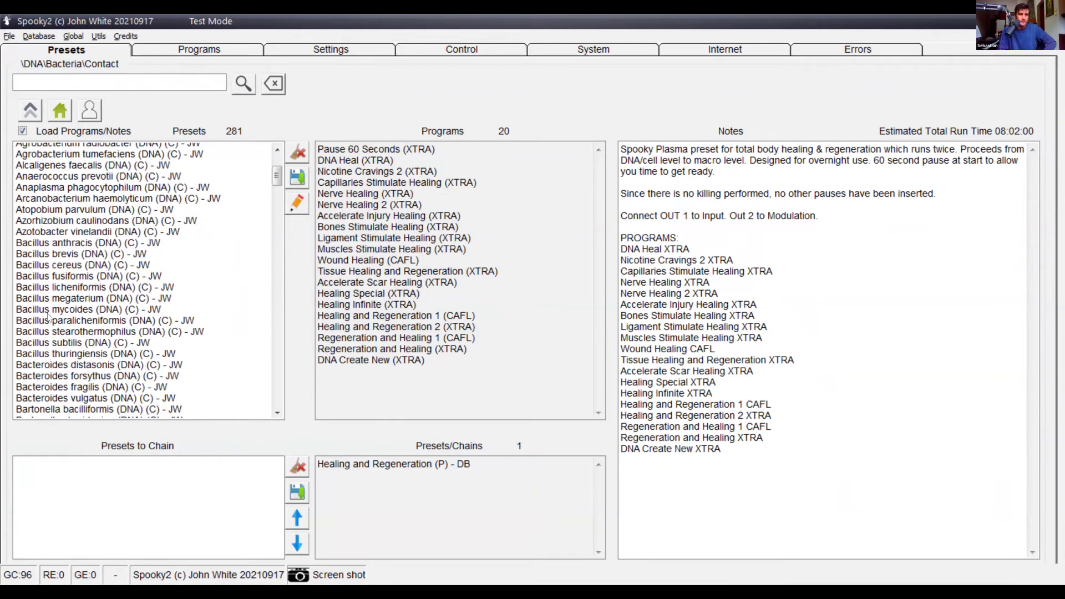
pyautogui.scroll(-20, 49, 320)
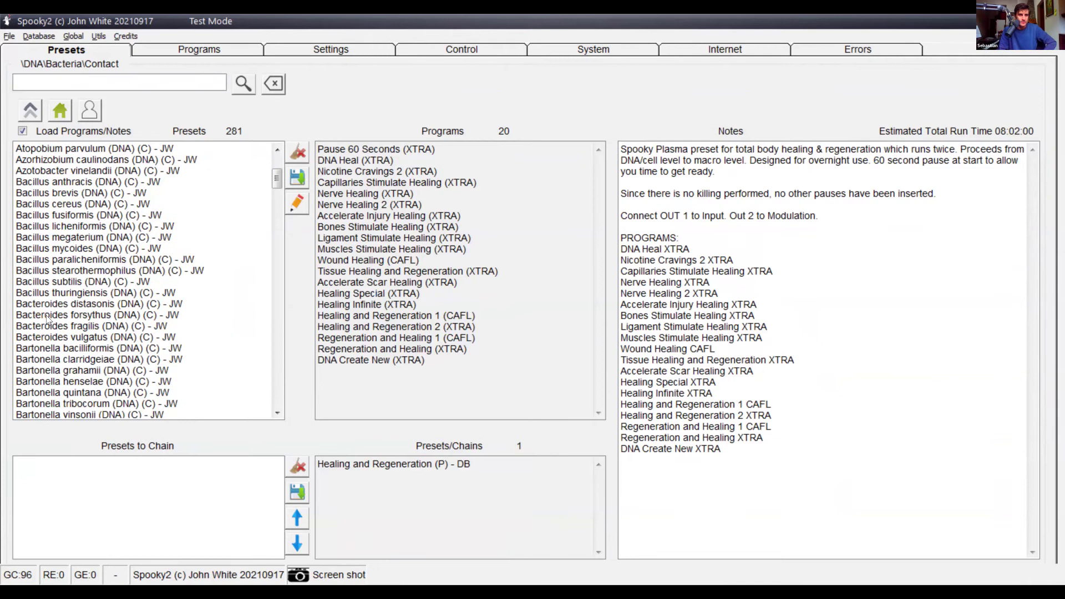
pyautogui.scroll(-20, 49, 320)
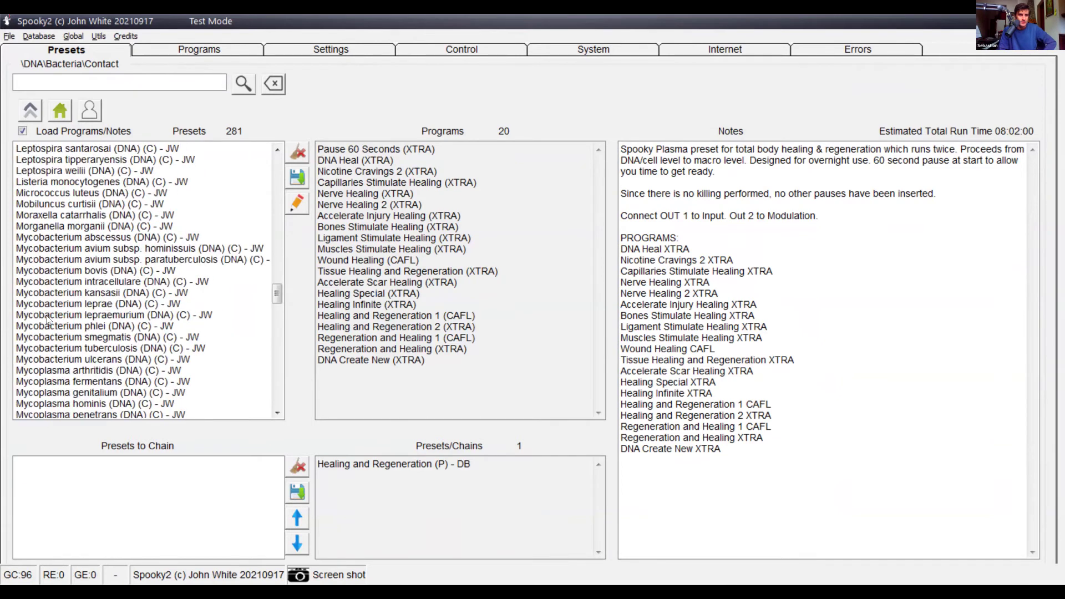
pyautogui.scroll(-15, 48, 320)
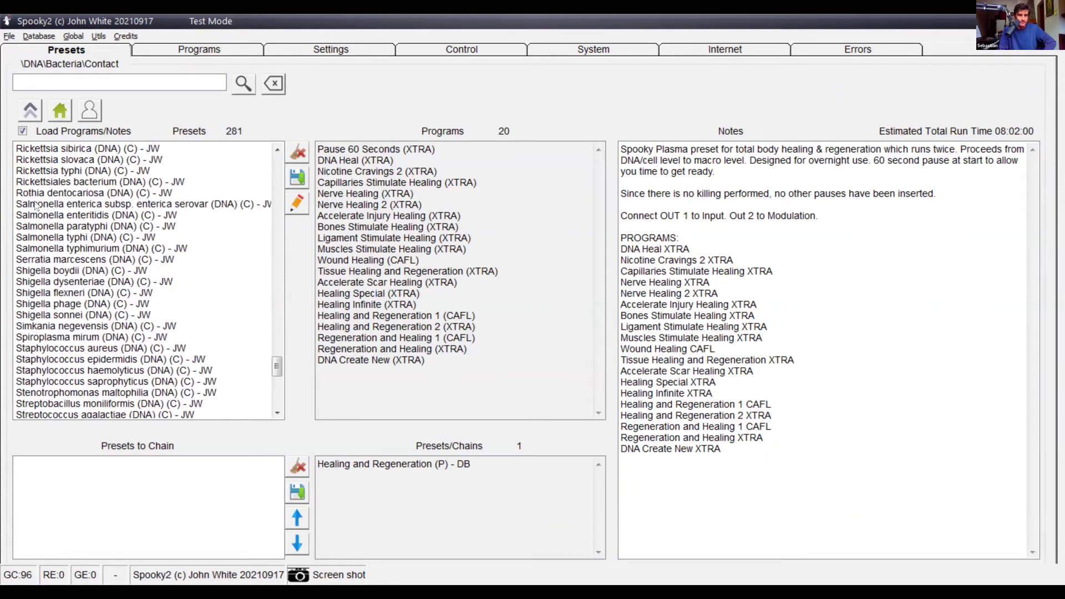
pyautogui.click(37, 205)
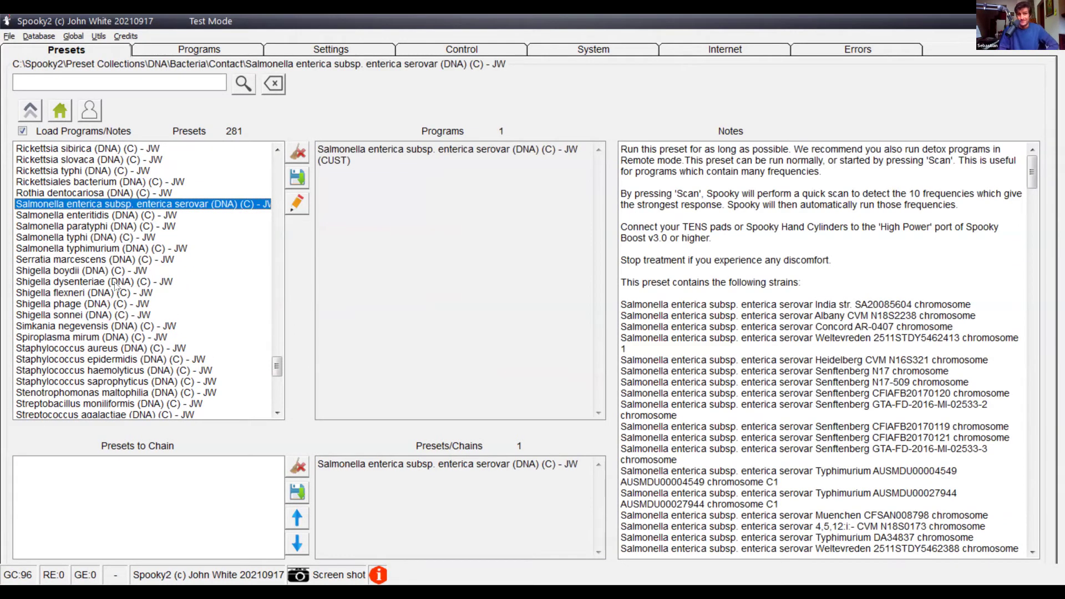
pyautogui.click(48, 225)
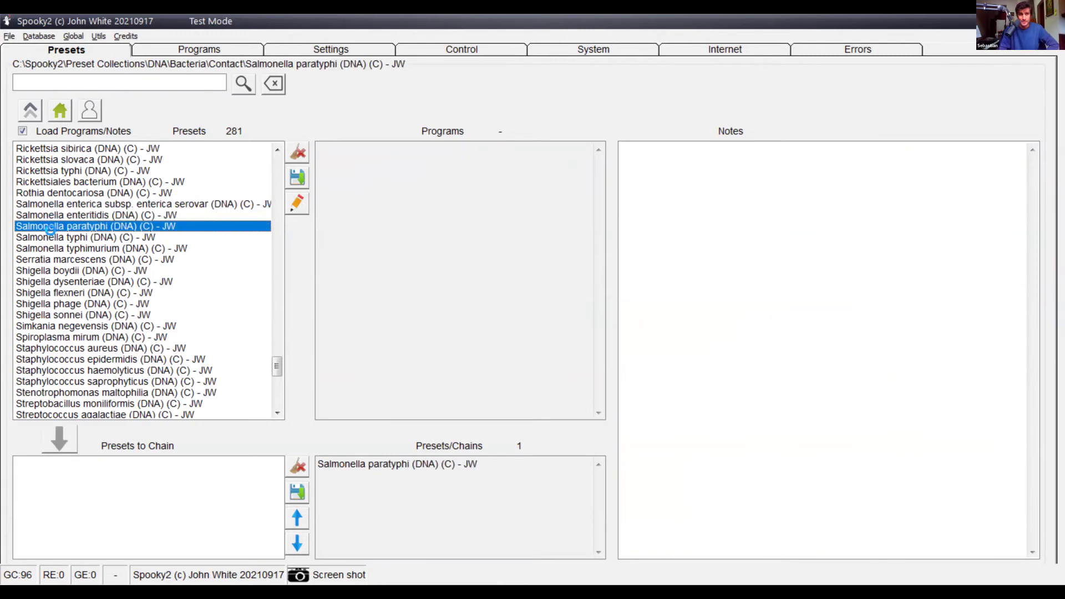
pyautogui.click(49, 237)
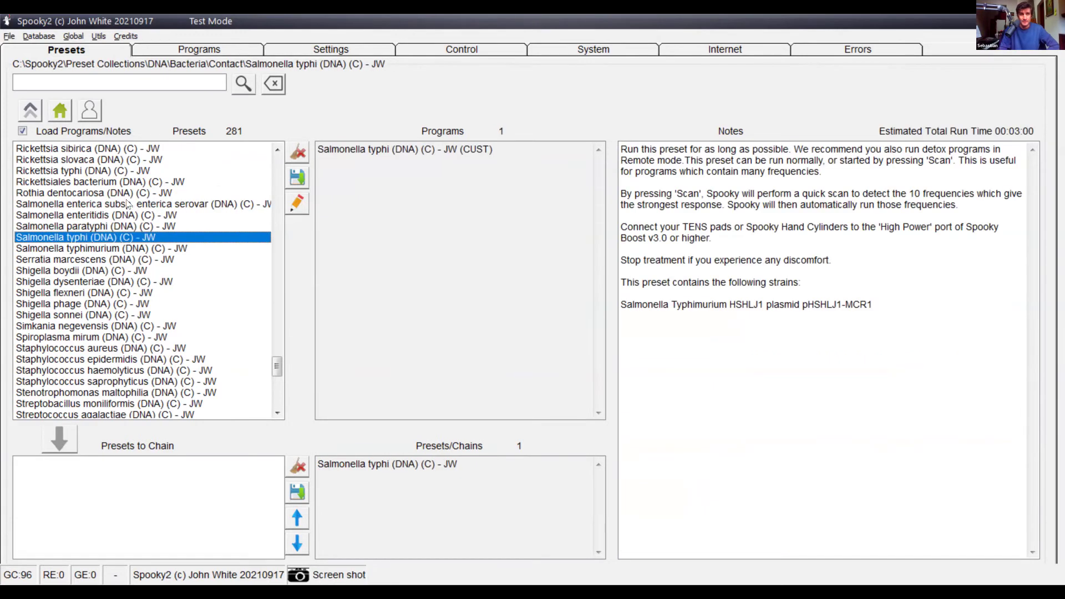
# Step: Load the Salmonella enterica subsp. enterica serovar (DNA) (C) - JW preset onto generator 2 and look through its frequency list
pyautogui.click(33, 207)
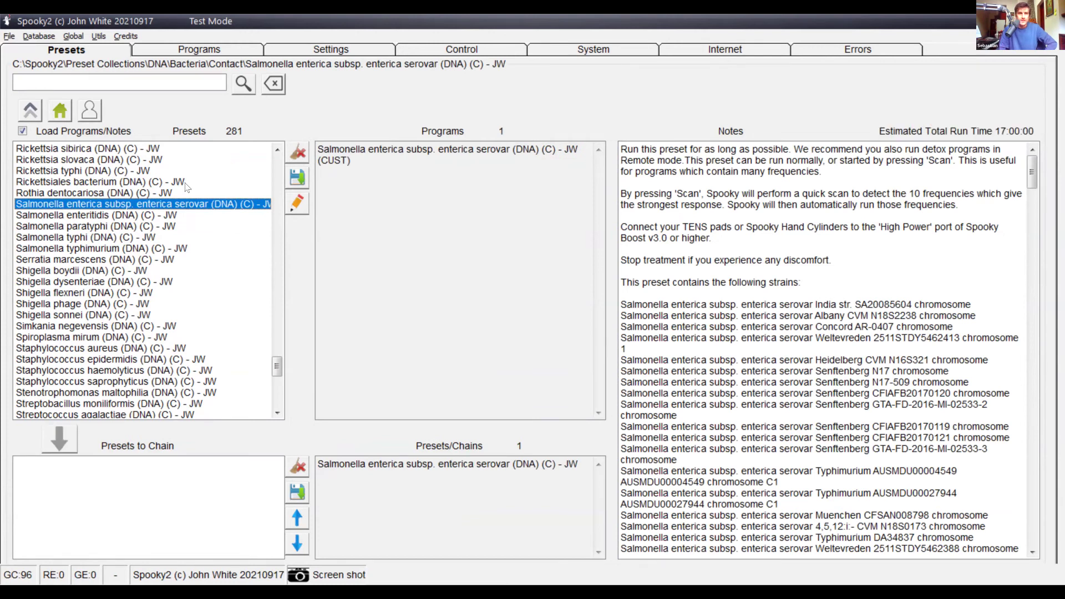
pyautogui.click(82, 205)
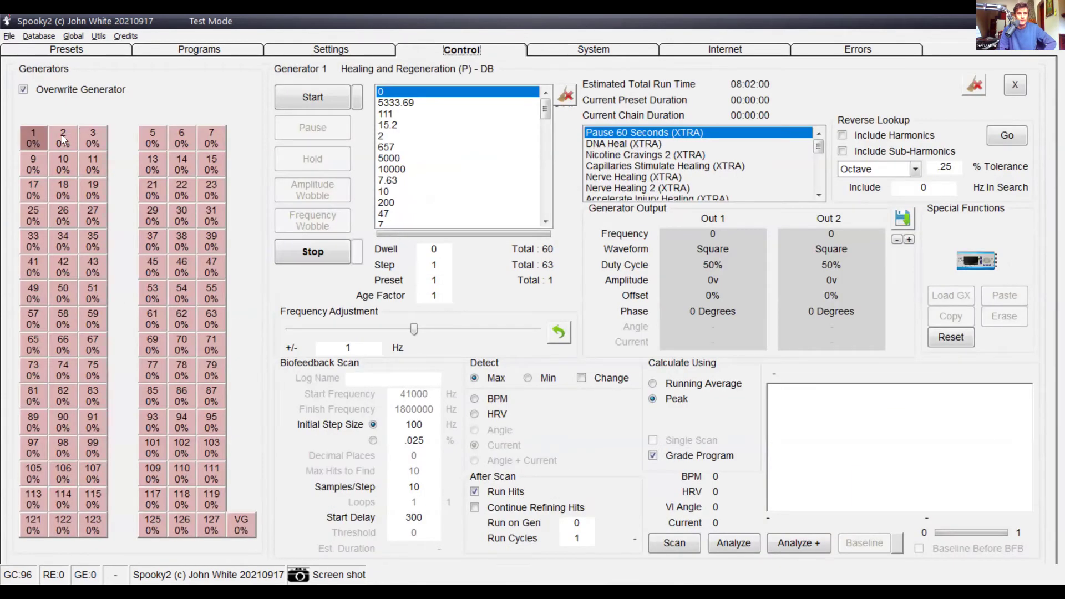
pyautogui.click(63, 140)
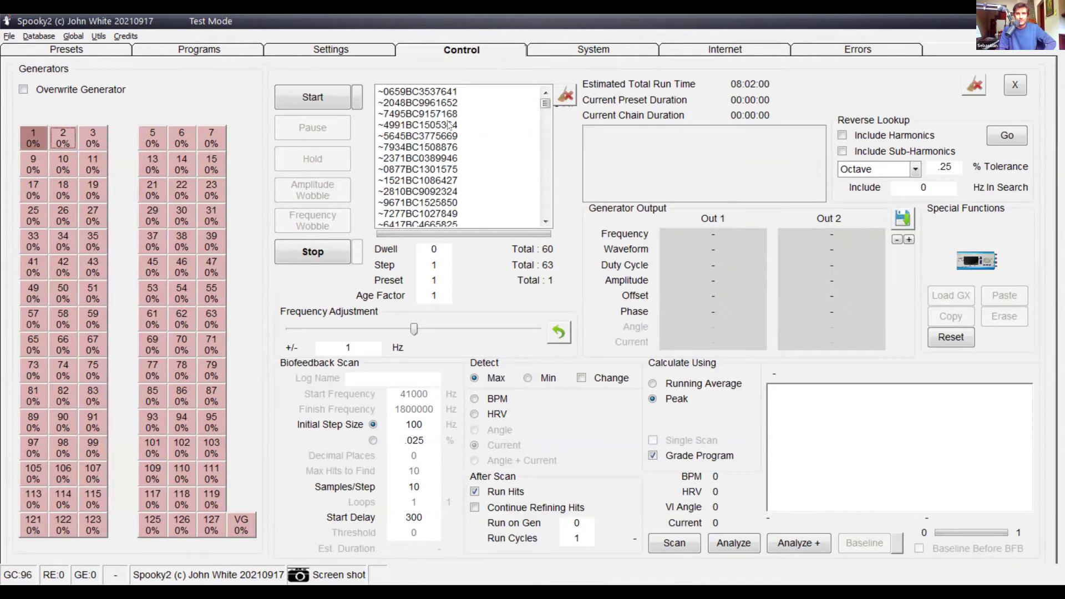
pyautogui.scroll(-1, 545, 106)
pyautogui.scroll(-5, 544, 124)
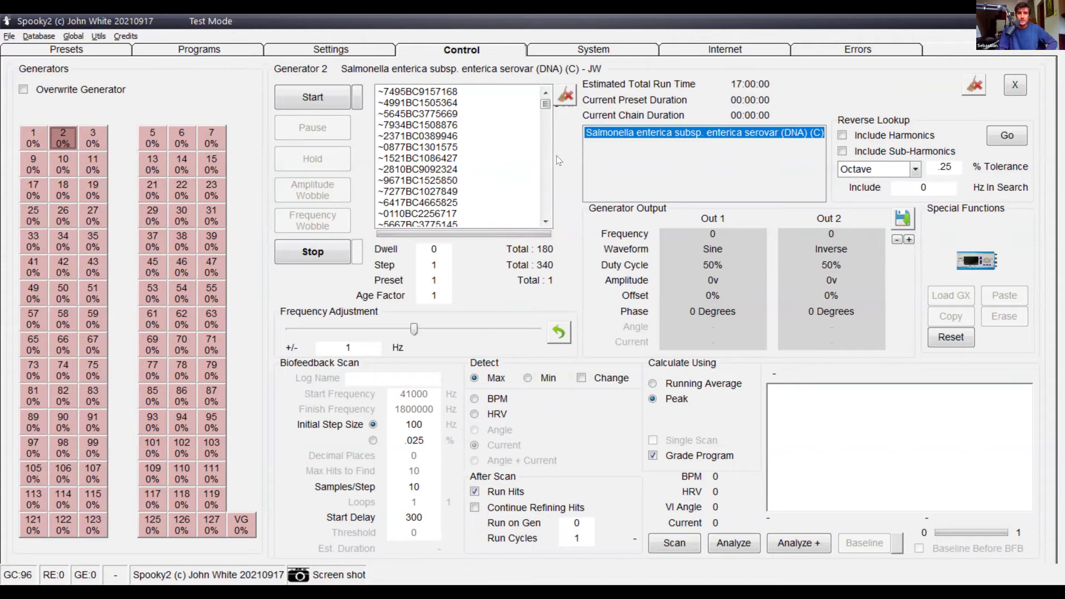
pyautogui.moveTo(544, 104); pyautogui.dragTo(537, 202)
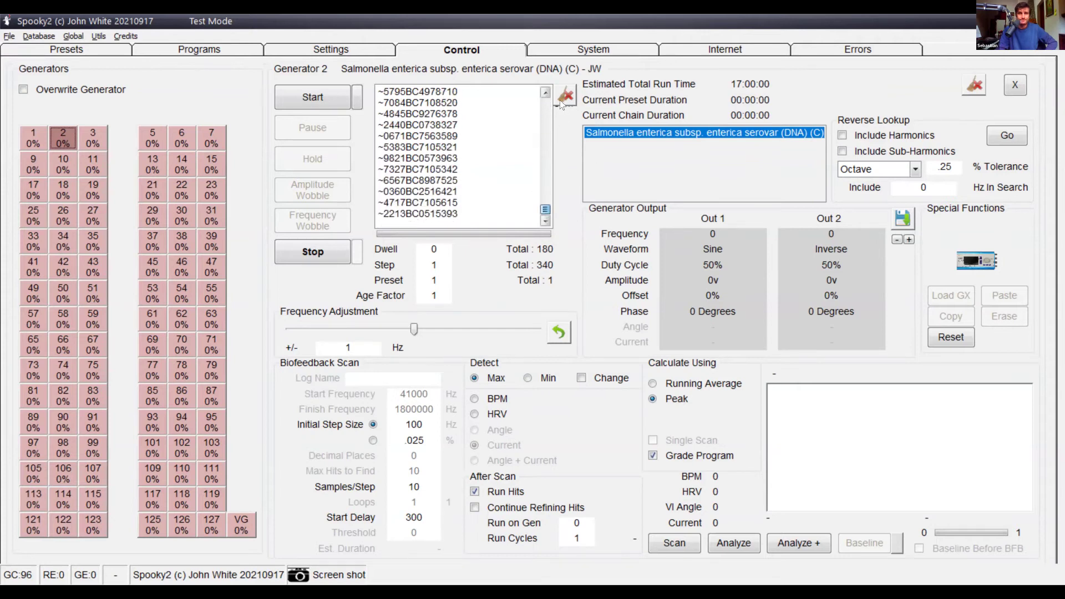
pyautogui.press('Home')
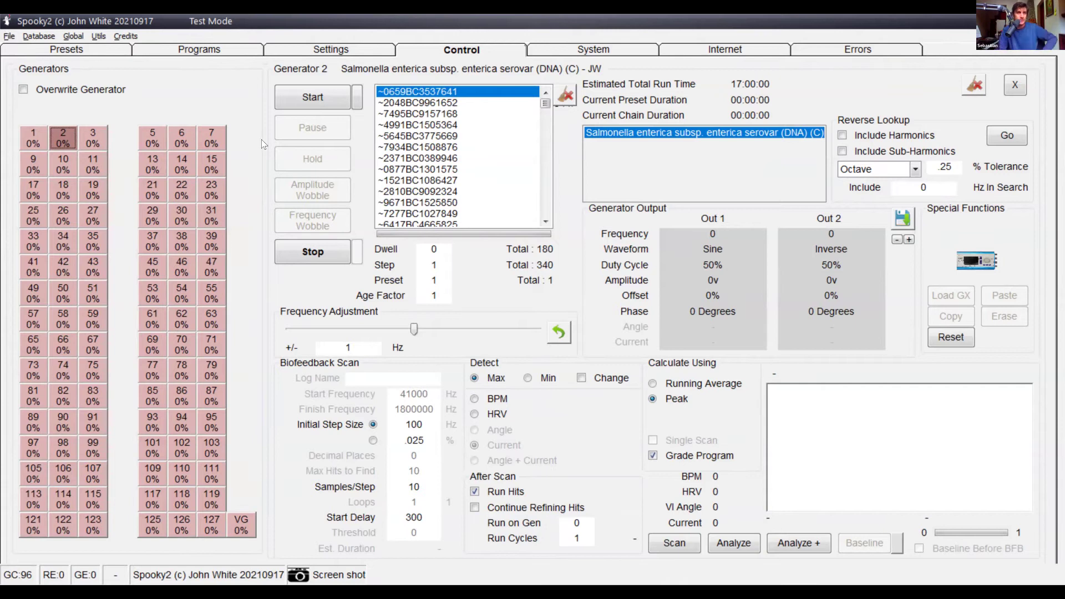
# Step: Load the Anthony Holland 11th Harmonic (C) - JW preset from the Contact collection of Shell (Empty) Presets
pyautogui.click(30, 49)
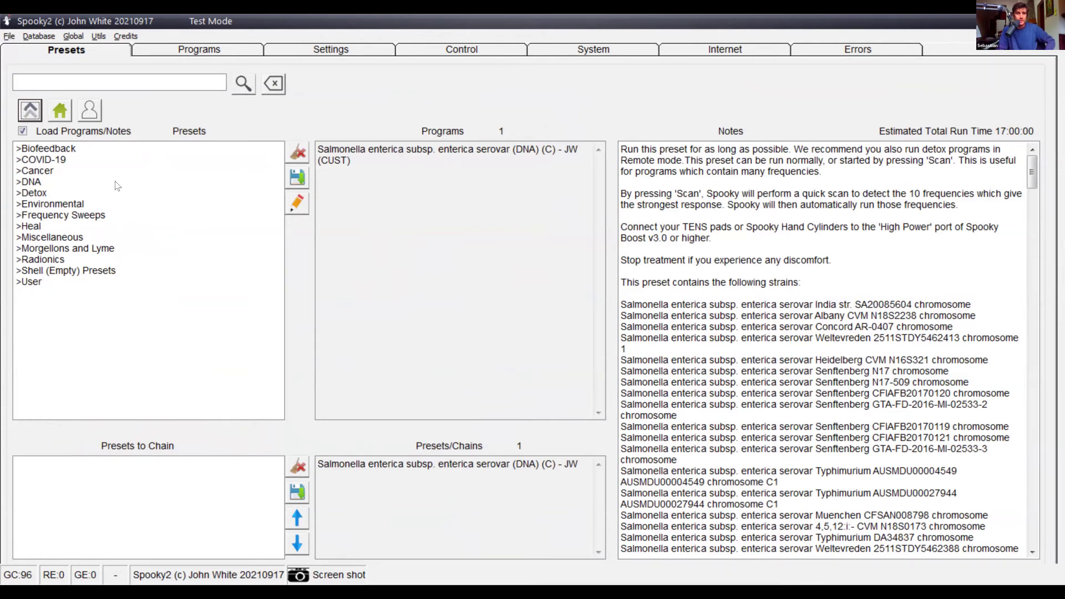
pyautogui.doubleClick(88, 163)
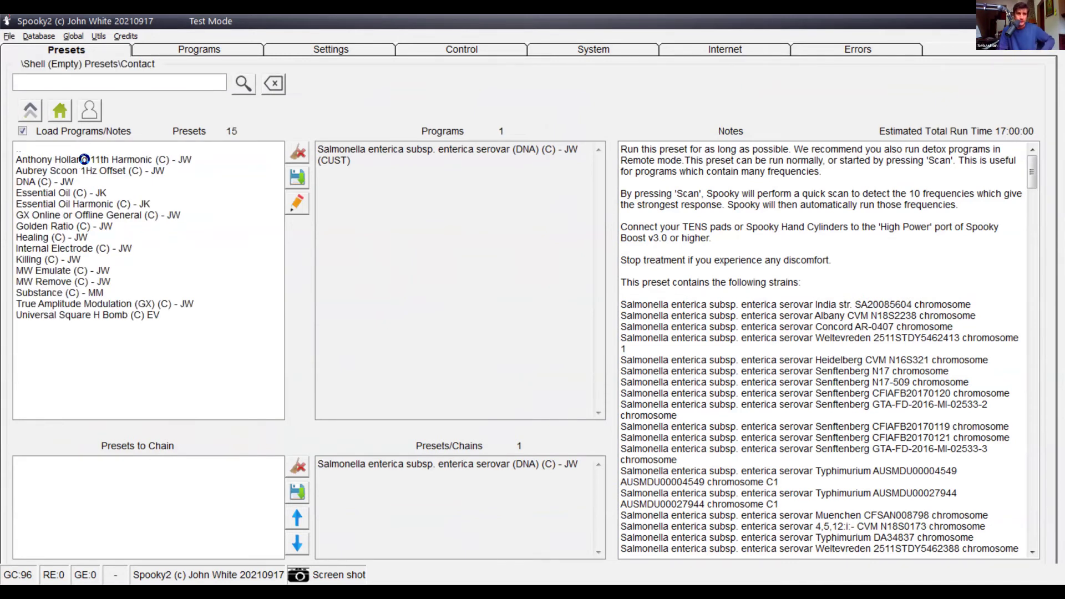
pyautogui.click(87, 161)
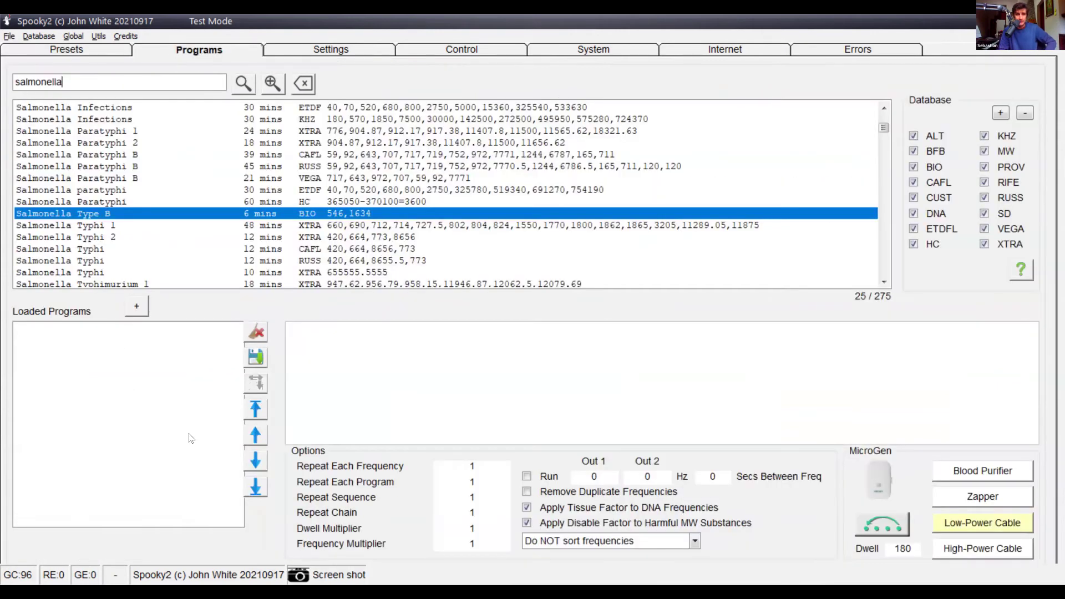
# Step: Search the program database for "salmonella" again
pyautogui.moveTo(114, 81); pyautogui.dragTo(9, 94)
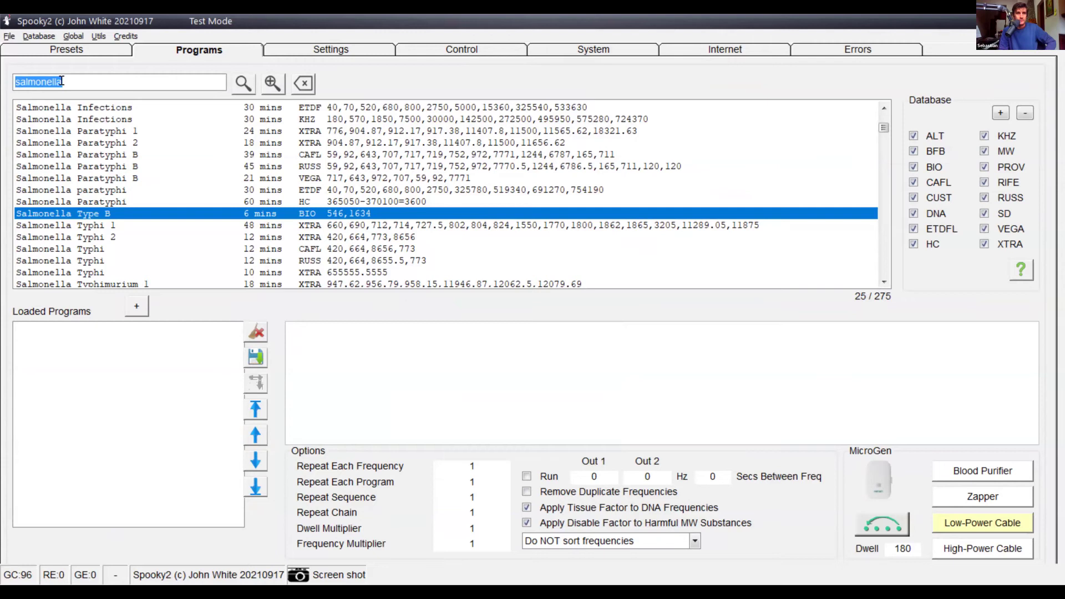
pyautogui.click(64, 82)
pyautogui.hotkey('ctrl', 'a')
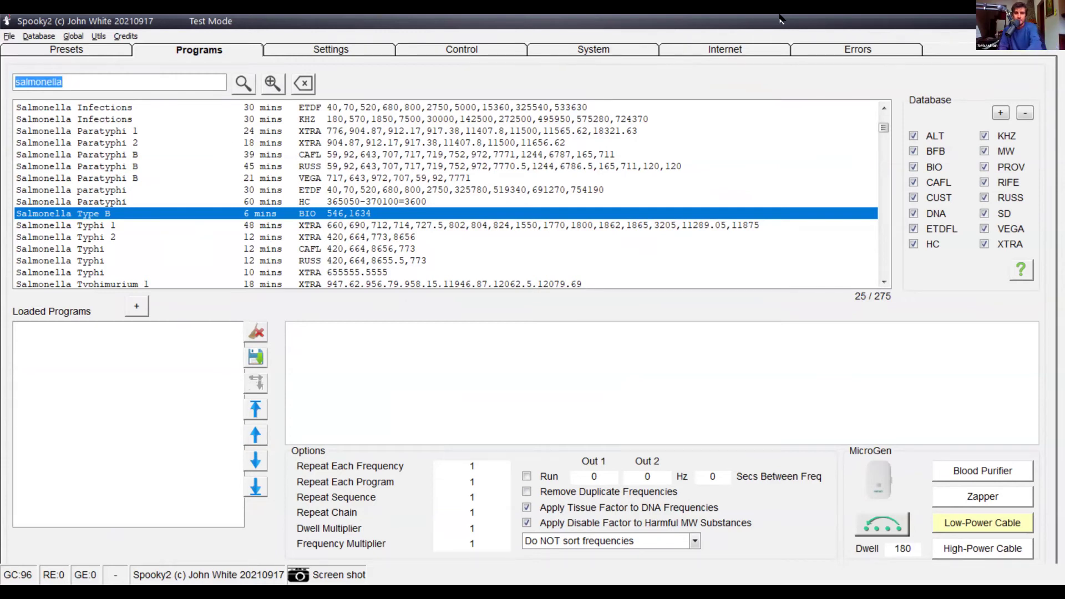
pyautogui.click(303, 83)
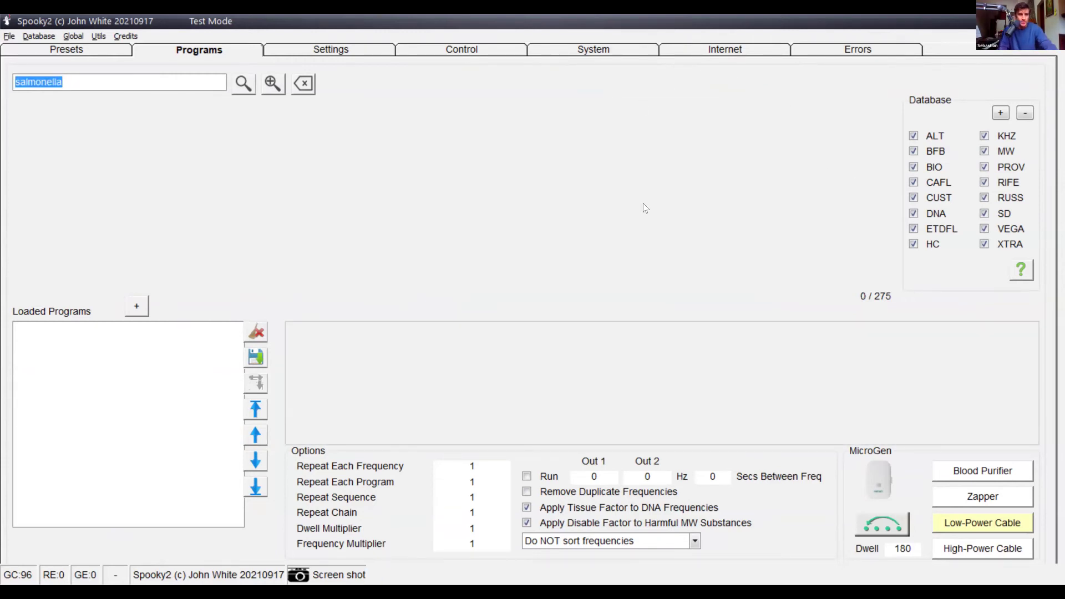
pyautogui.press('Return')
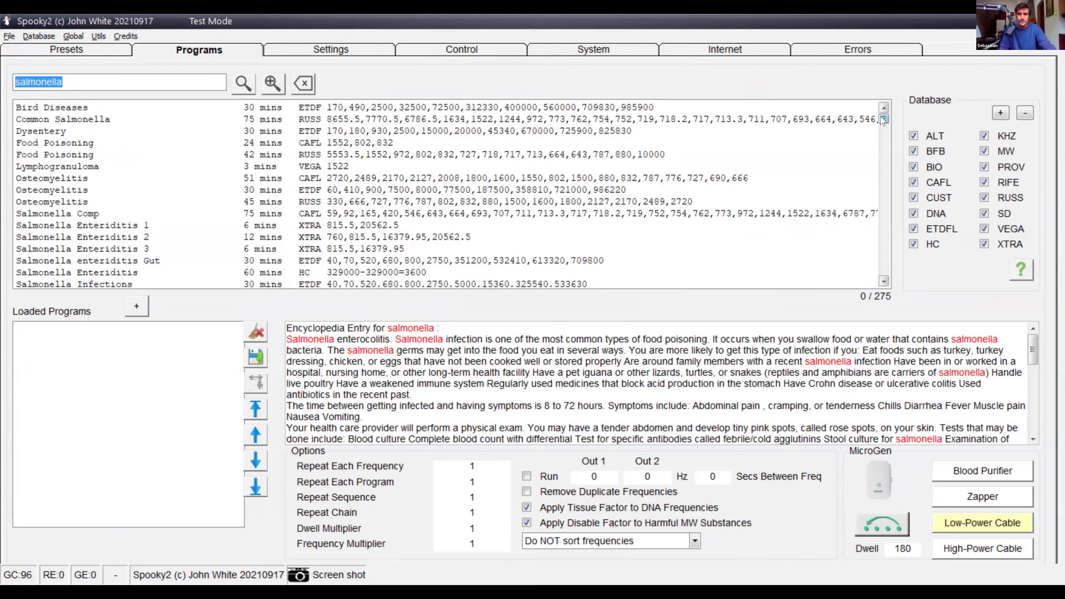
# Step: Look through the Salmonella search results and examine the strains covered by the Salmonella bongori DNA program
pyautogui.scroll(-1, 883, 137)
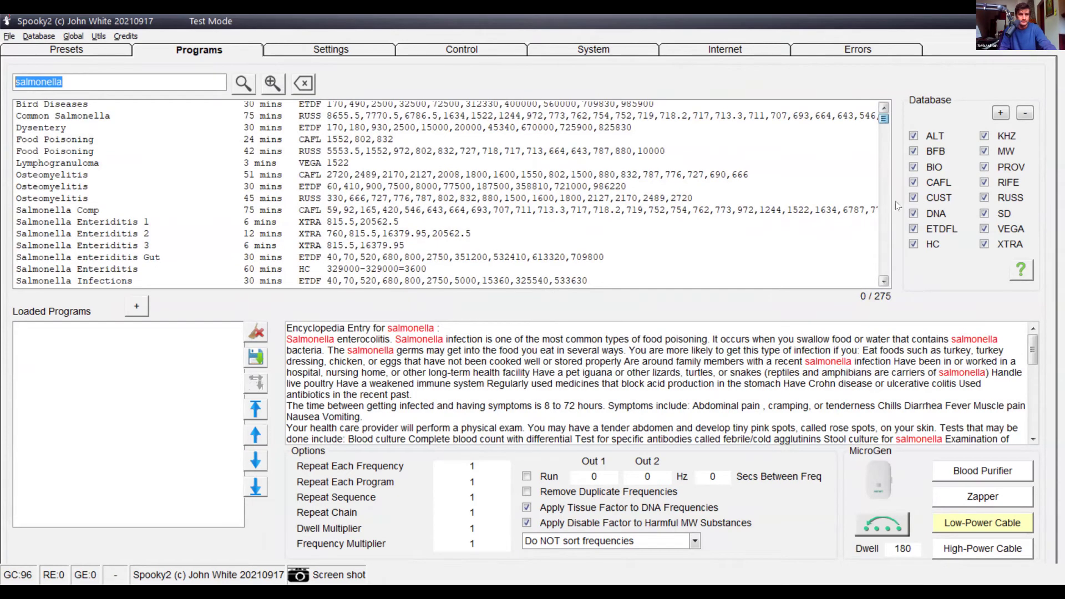
pyautogui.scroll(-5, 518, 263)
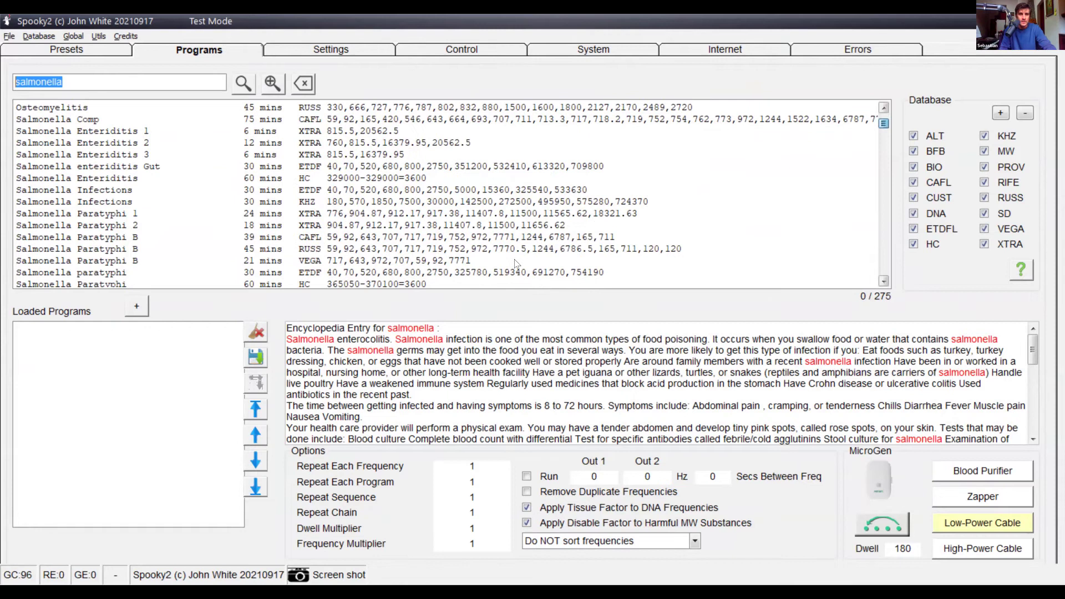
pyautogui.scroll(6, 410, 236)
pyautogui.scroll(-8, 407, 234)
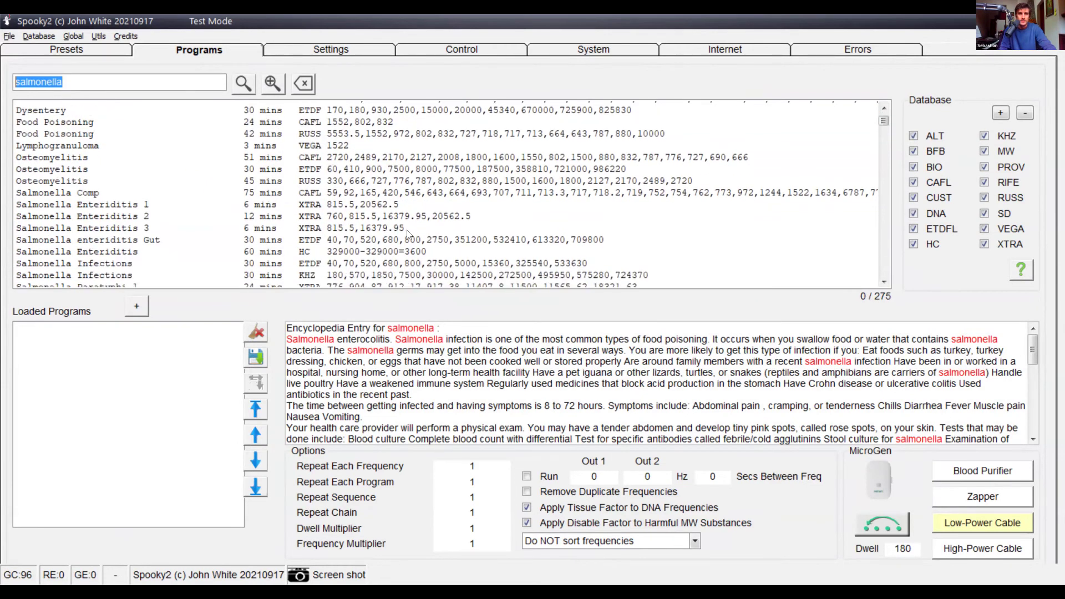
pyautogui.scroll(-5, 322, 221)
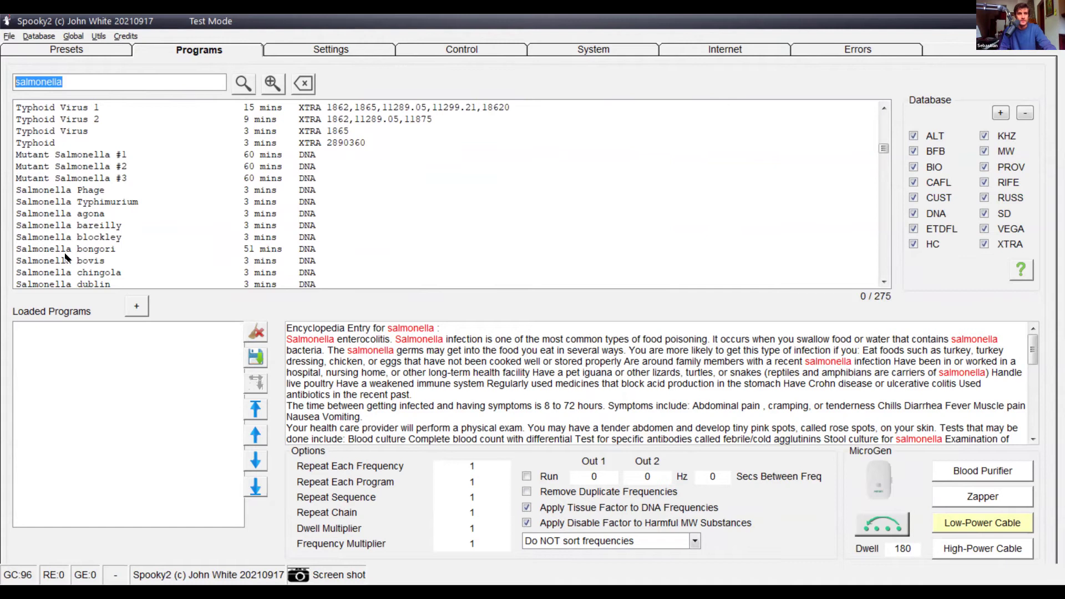
pyautogui.click(65, 250)
pyautogui.scroll(2, 382, 188)
pyautogui.scroll(6, 219, 230)
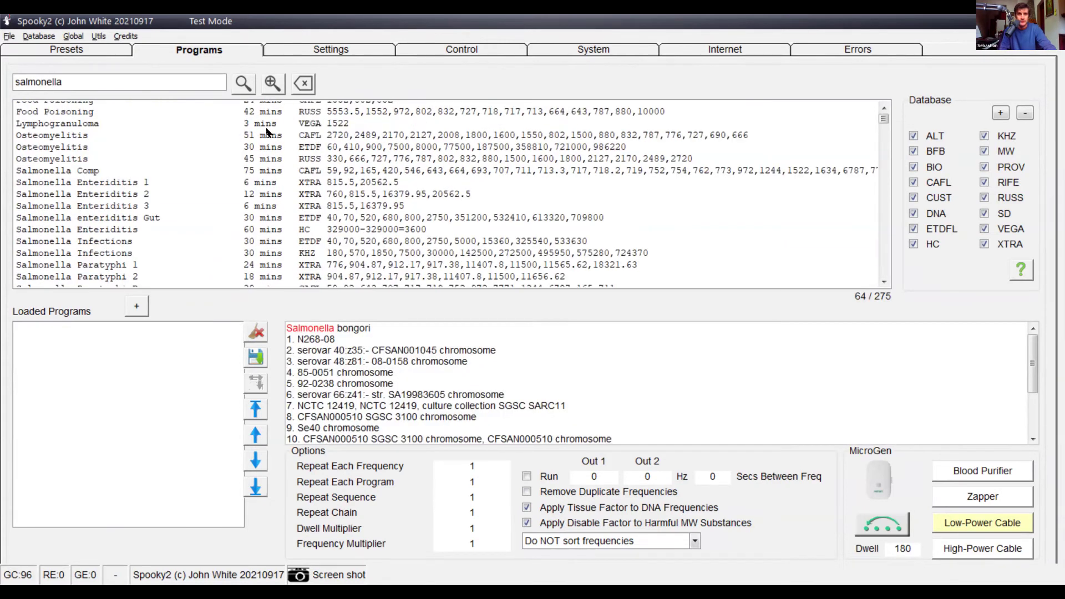
pyautogui.scroll(2, 268, 131)
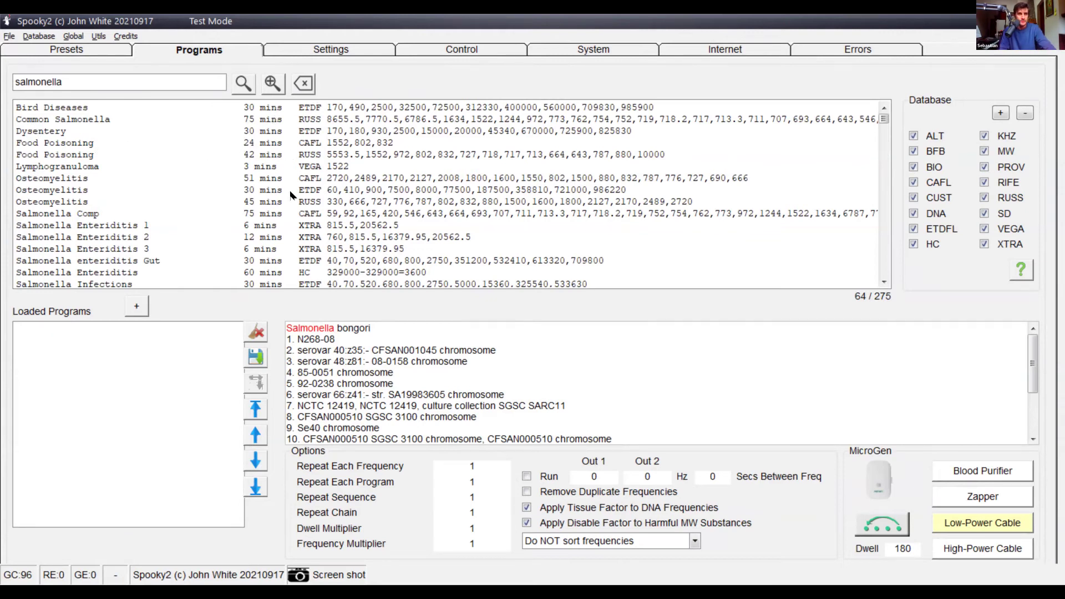
# Step: Select the Salmonella Comp (CAFL) program and read its description
pyautogui.click(88, 215)
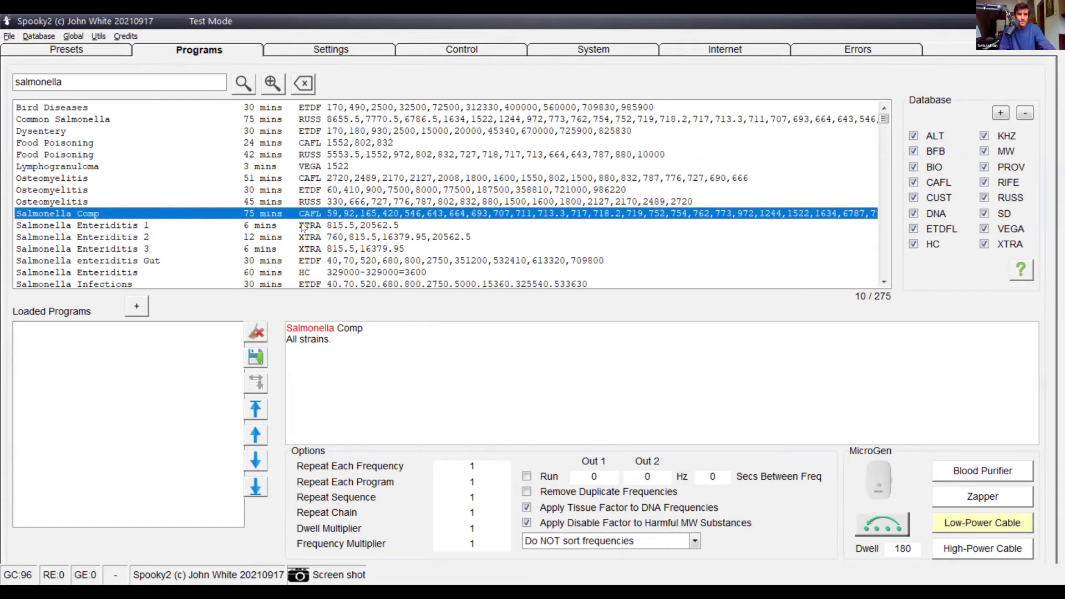
pyautogui.scroll(-1, 75, 187)
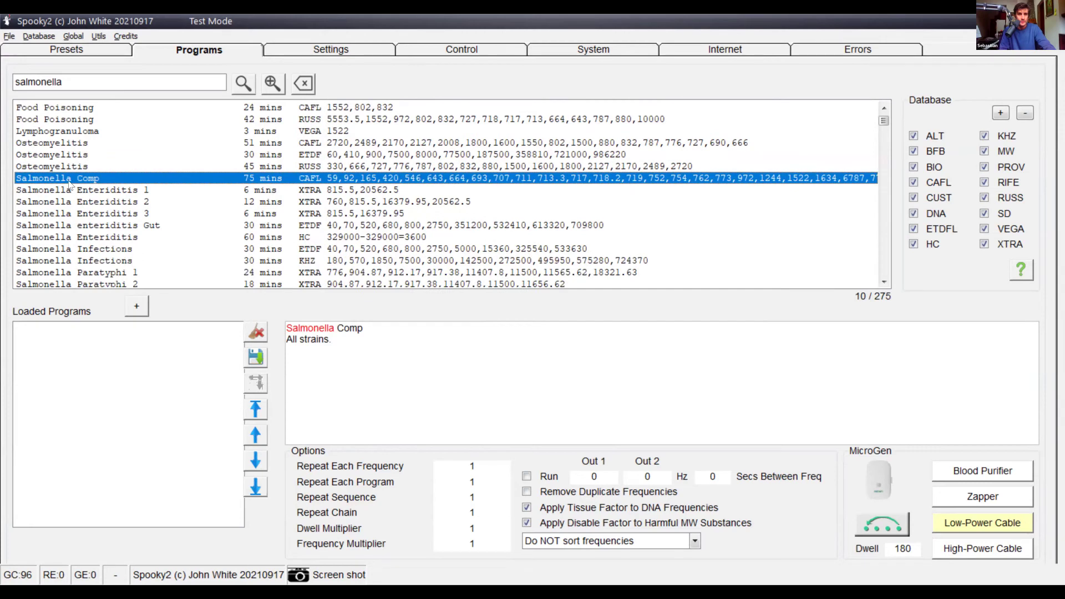
pyautogui.click(371, 349)
pyautogui.hotkey('ctrl', 'a')
pyautogui.click(404, 392)
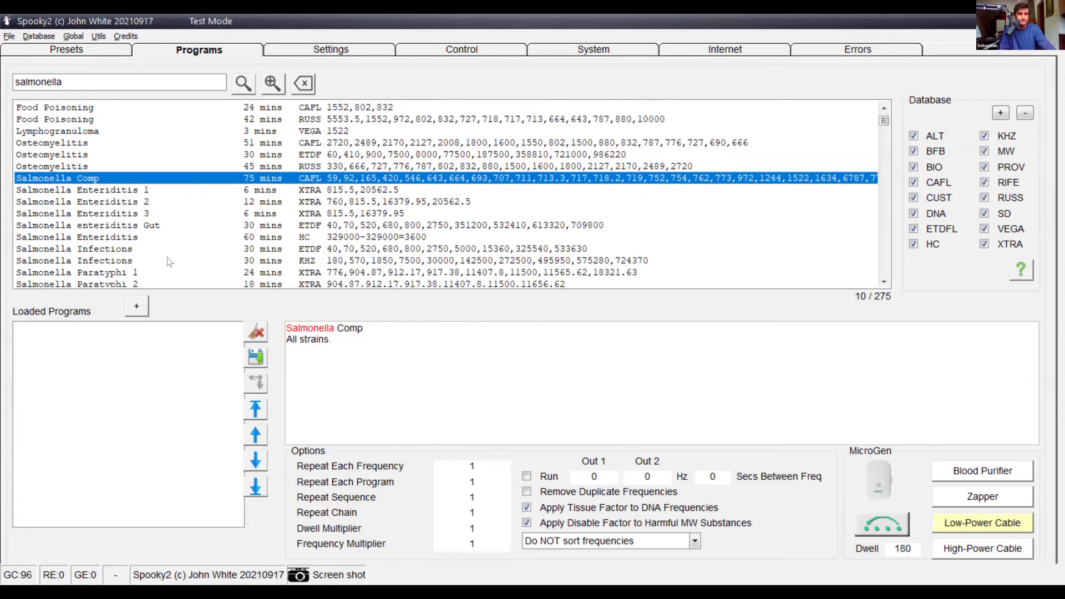
# Step: Add the Salmonella Infections (ETDF) program to the loaded programs
pyautogui.scroll(-1, 94, 224)
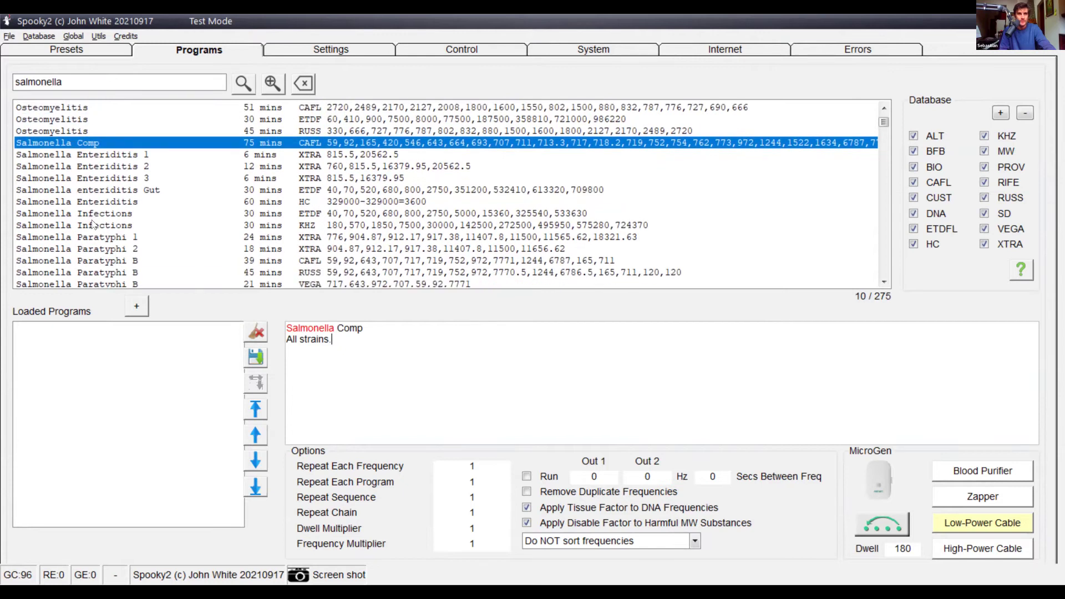
pyautogui.click(92, 215)
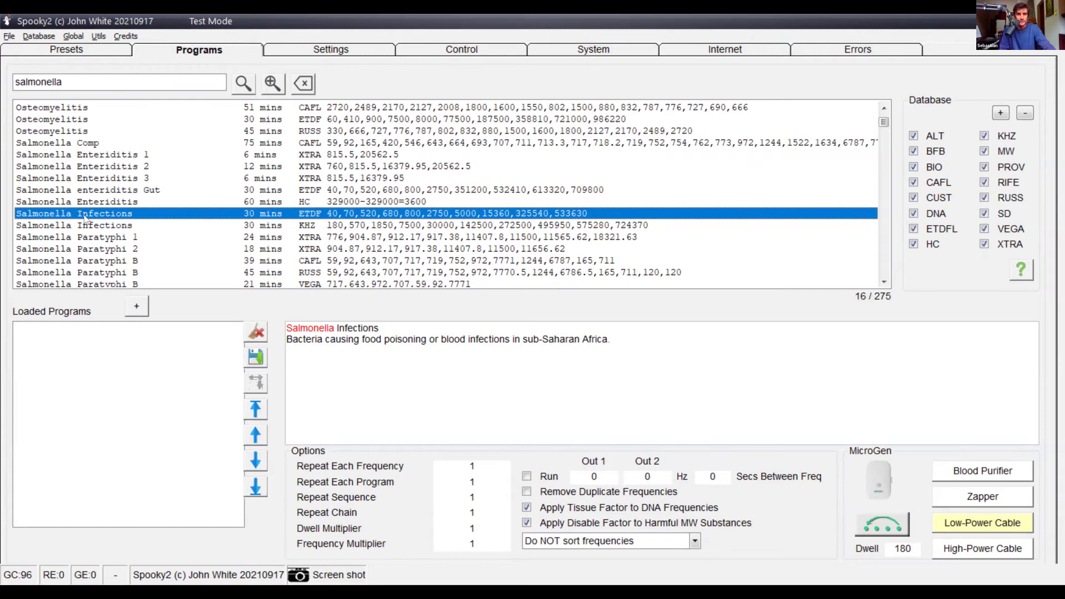
pyautogui.press('Return')
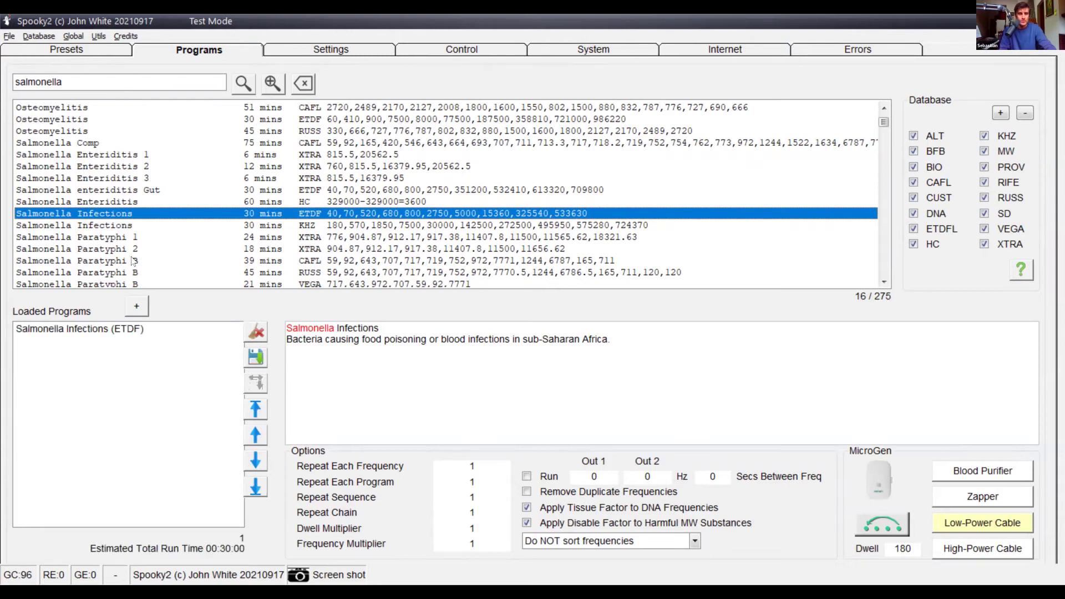
# Step: Find the plain Salmonella (CAFL) program with frequencies 713.3 and 718.2 and add it to the loaded programs
pyautogui.scroll(-2, 133, 260)
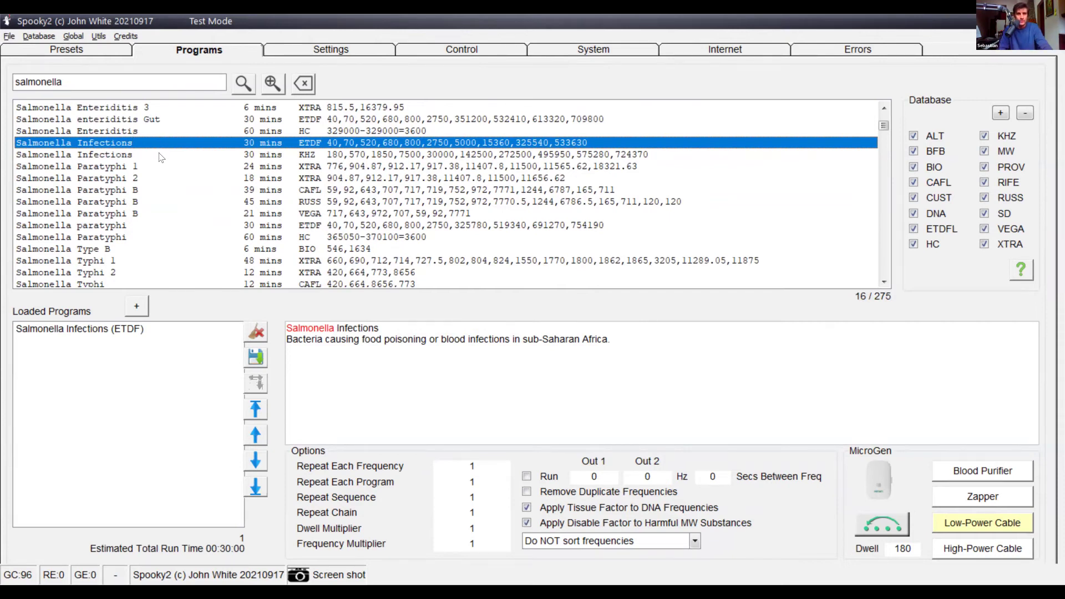
pyautogui.scroll(-3, 164, 169)
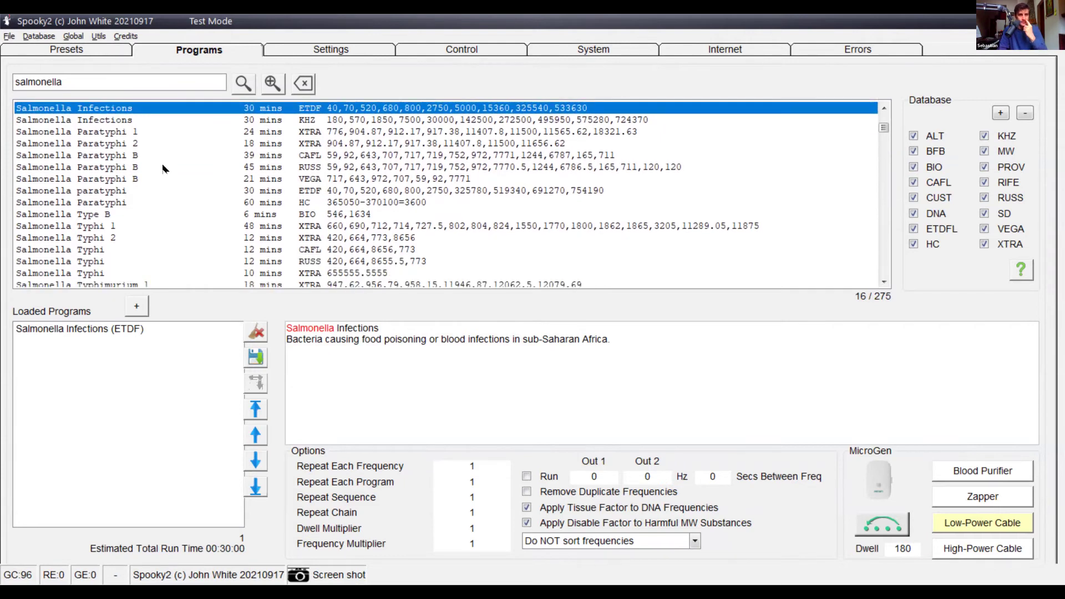
pyautogui.scroll(-9, 124, 221)
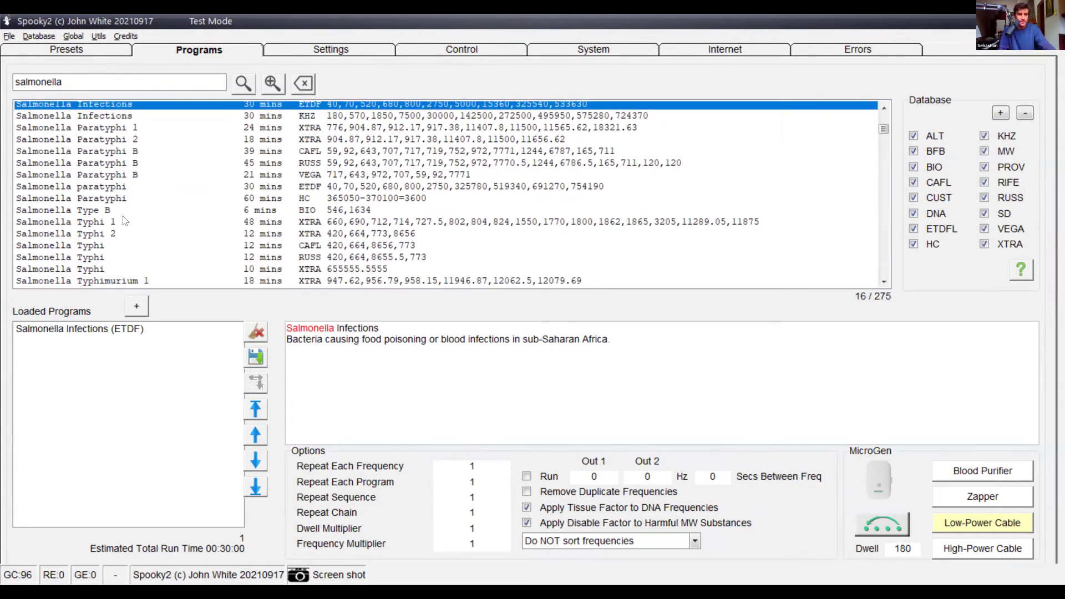
pyautogui.scroll(-3, 47, 232)
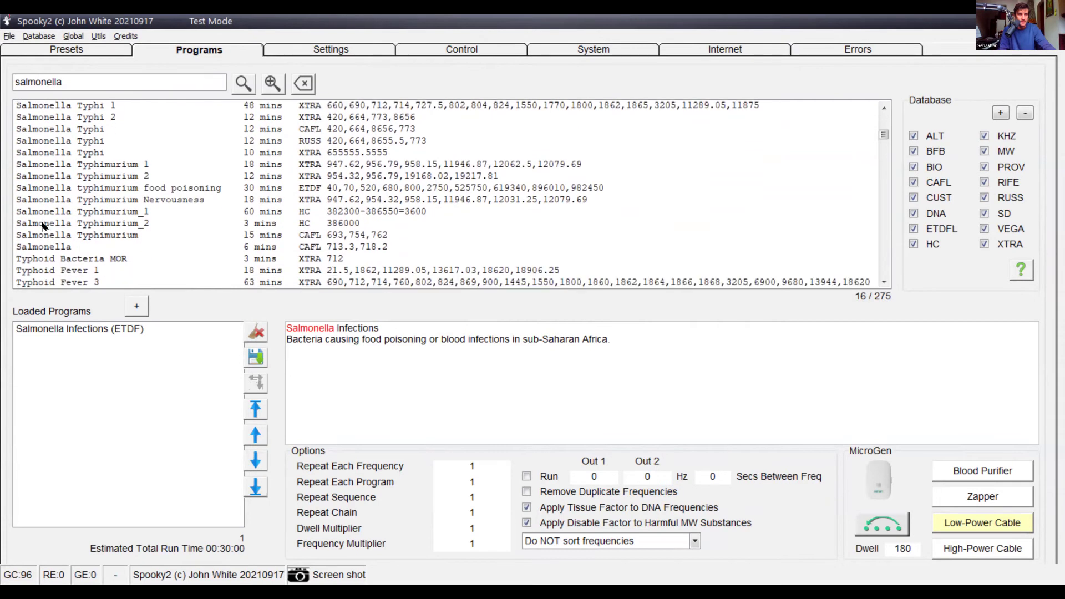
pyautogui.click(474, 225)
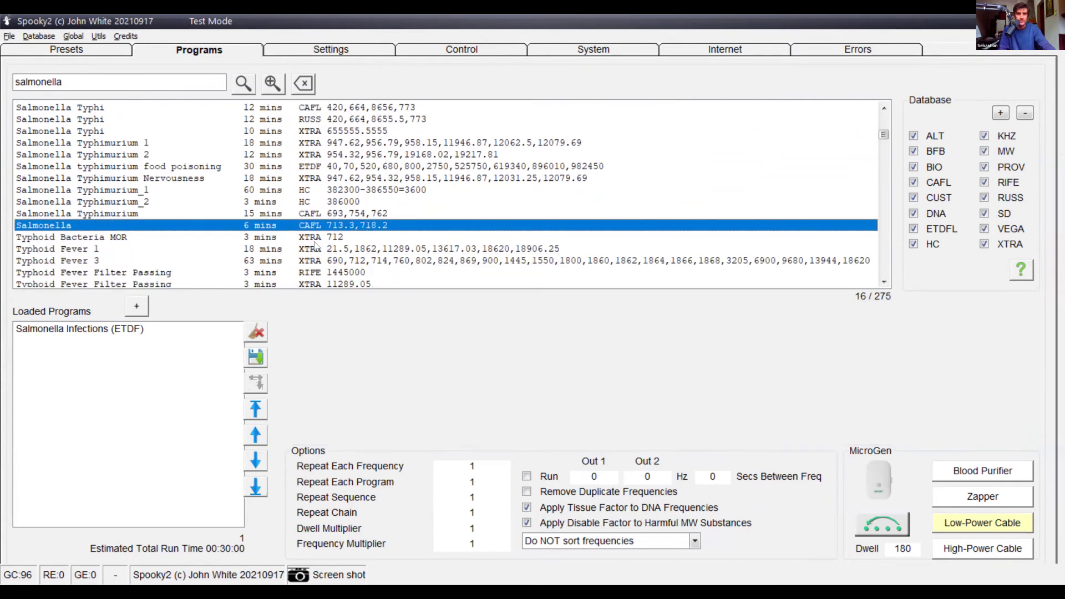
pyautogui.moveTo(171, 223); pyautogui.dragTo(84, 372)
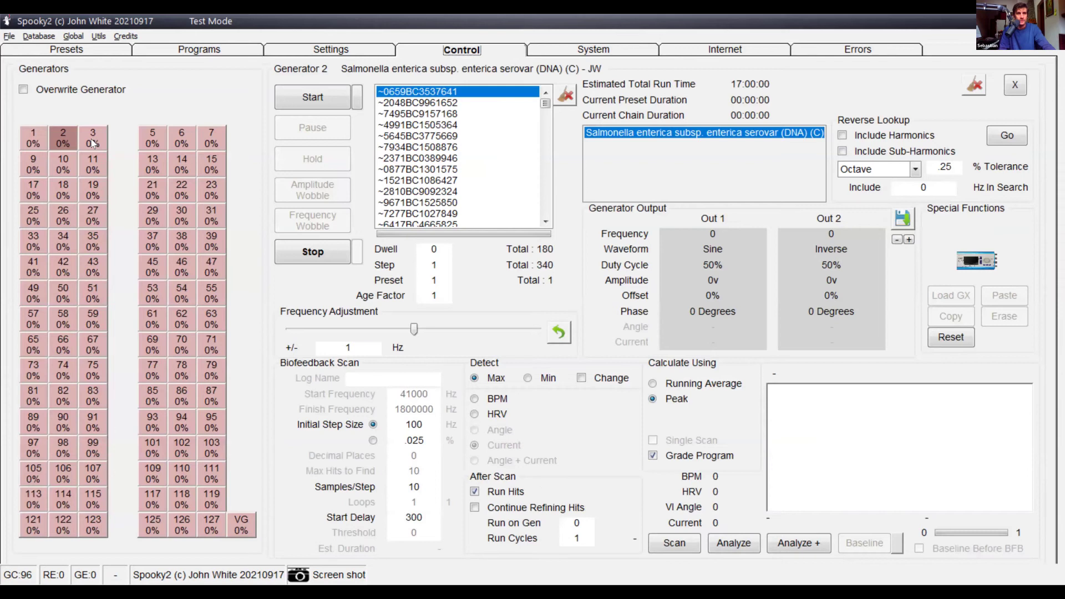
# Step: Allow generator overwriting and load the Anthony Holland 11th Harmonic preset with both Salmonella programs onto generator 3
pyautogui.click(23, 89)
pyautogui.click(93, 138)
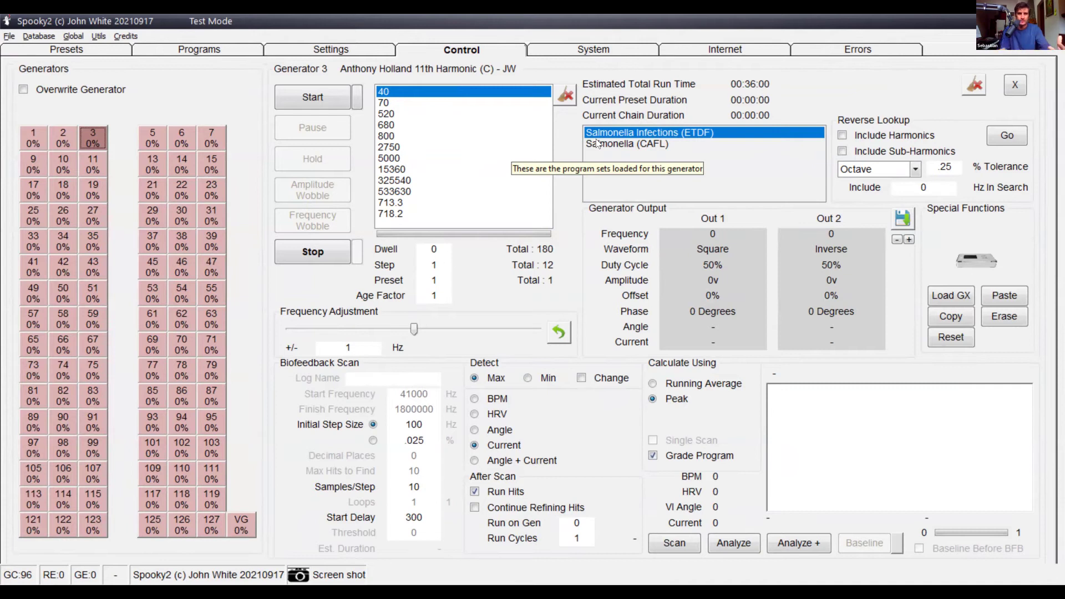
# Step: Browse the DNA and Shell (Empty) Presets folders in the preset collection and return to its root
pyautogui.click(66, 49)
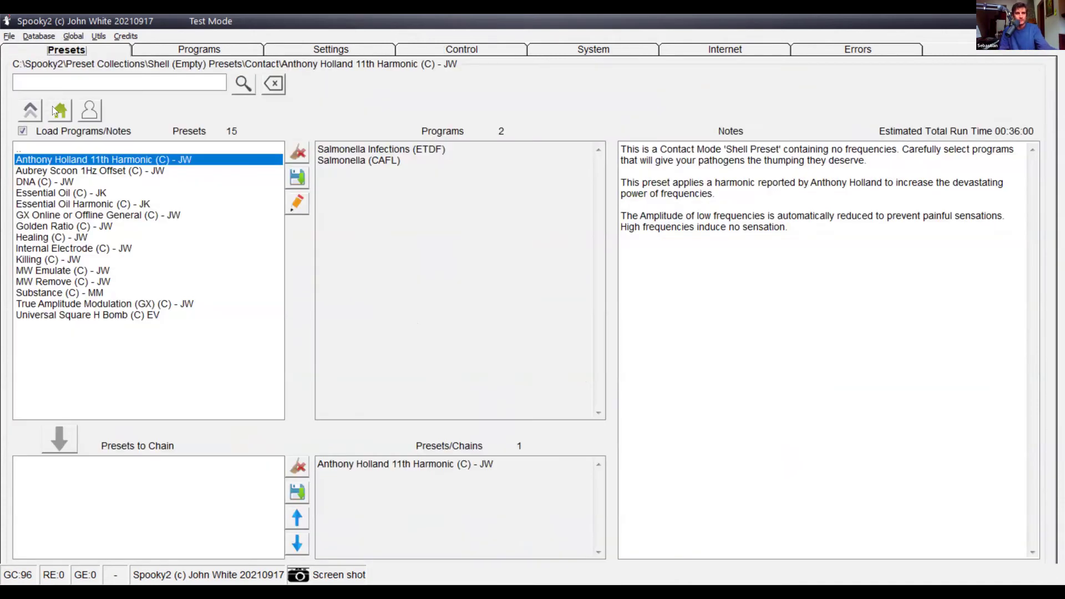
pyautogui.click(53, 107)
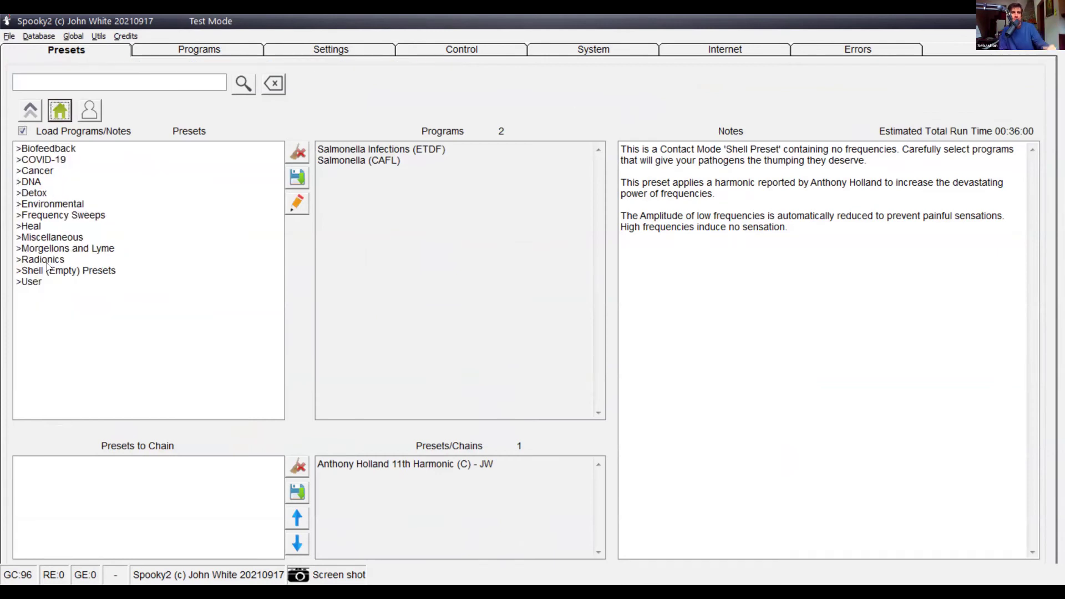
pyautogui.doubleClick(39, 183)
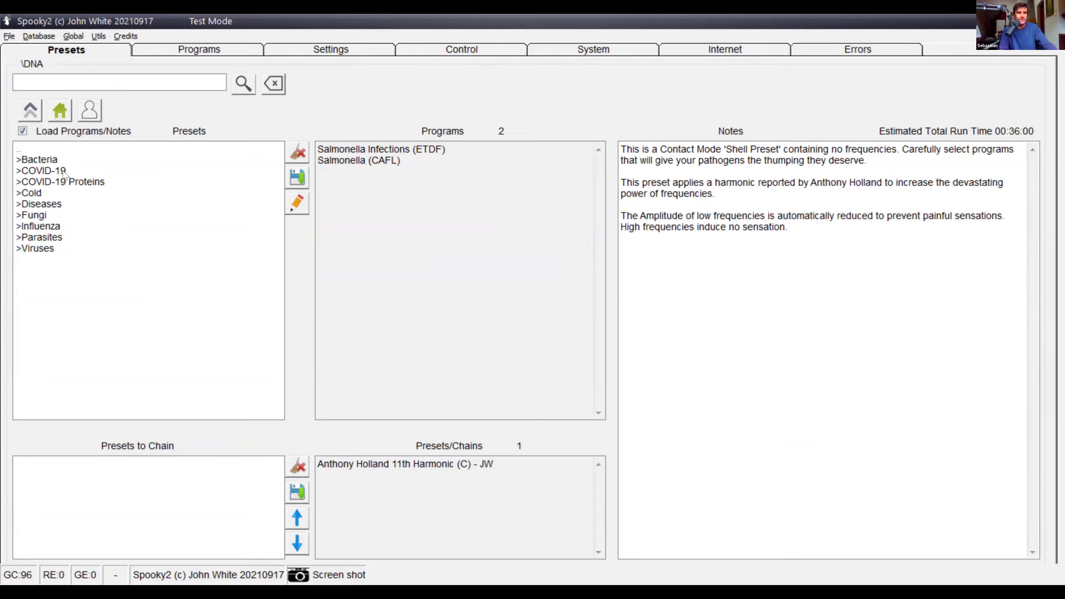
pyautogui.click(57, 114)
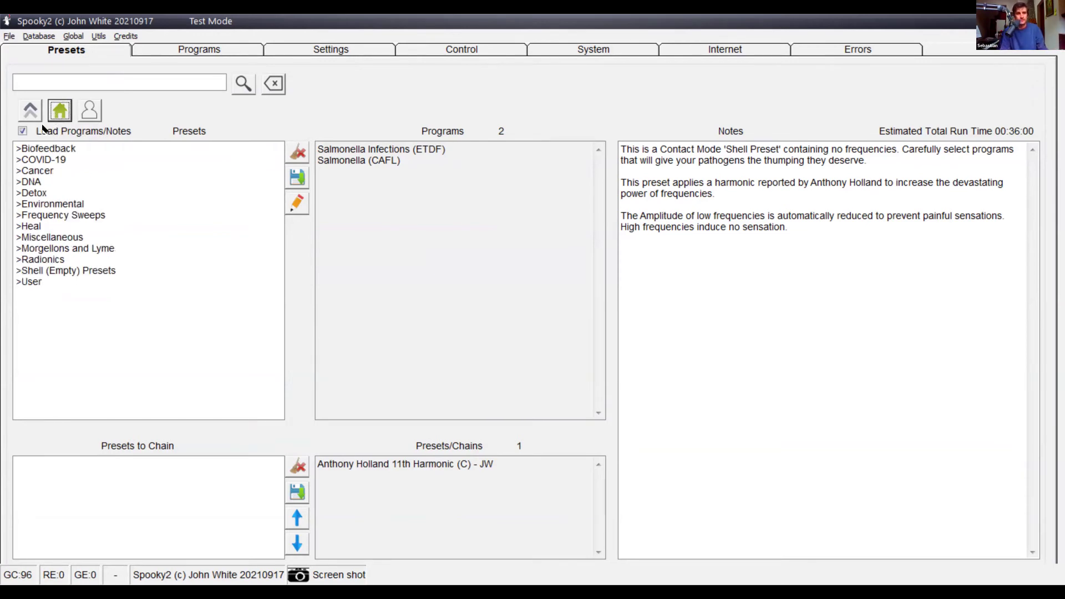
pyautogui.doubleClick(93, 271)
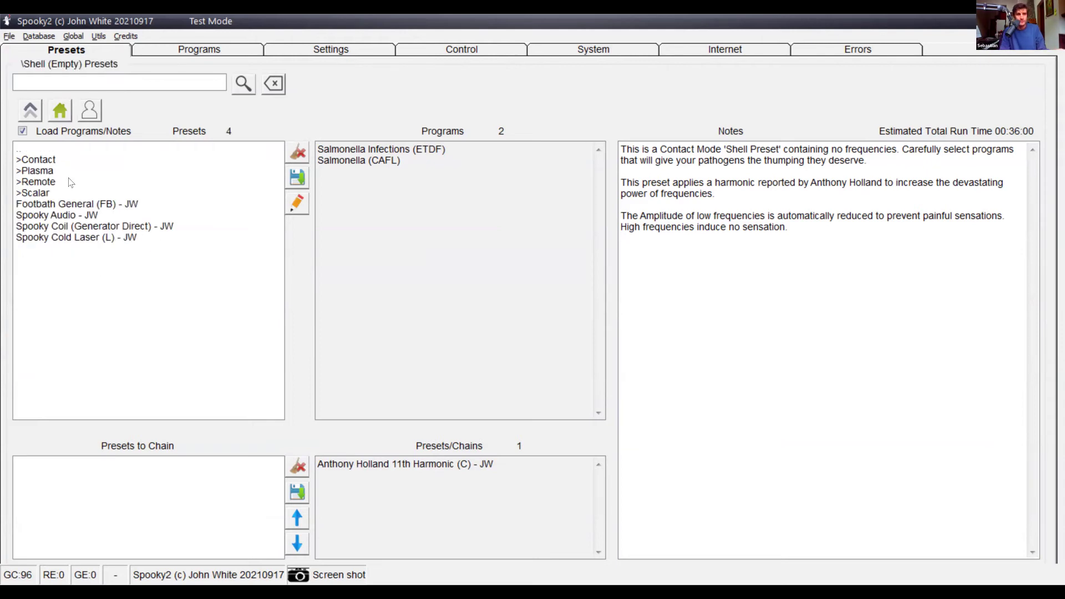
pyautogui.click(58, 118)
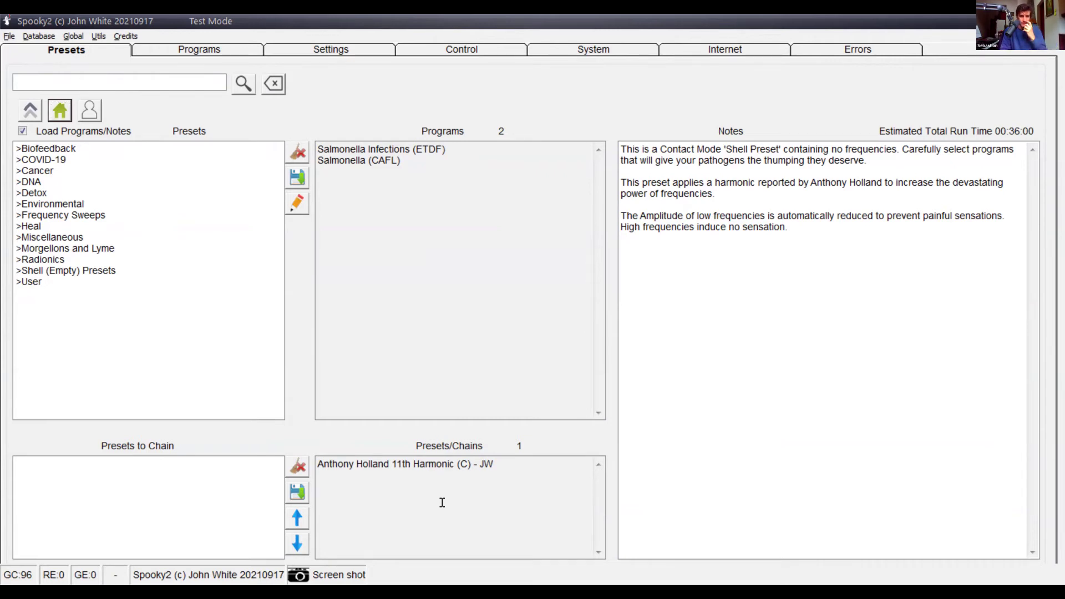
# Step: Switch to the Google Slides presentation, review the Biofeedback Scan example on the Beispiele slide, and return to Spooky2
pyautogui.hotkey('alt', 'Tab')
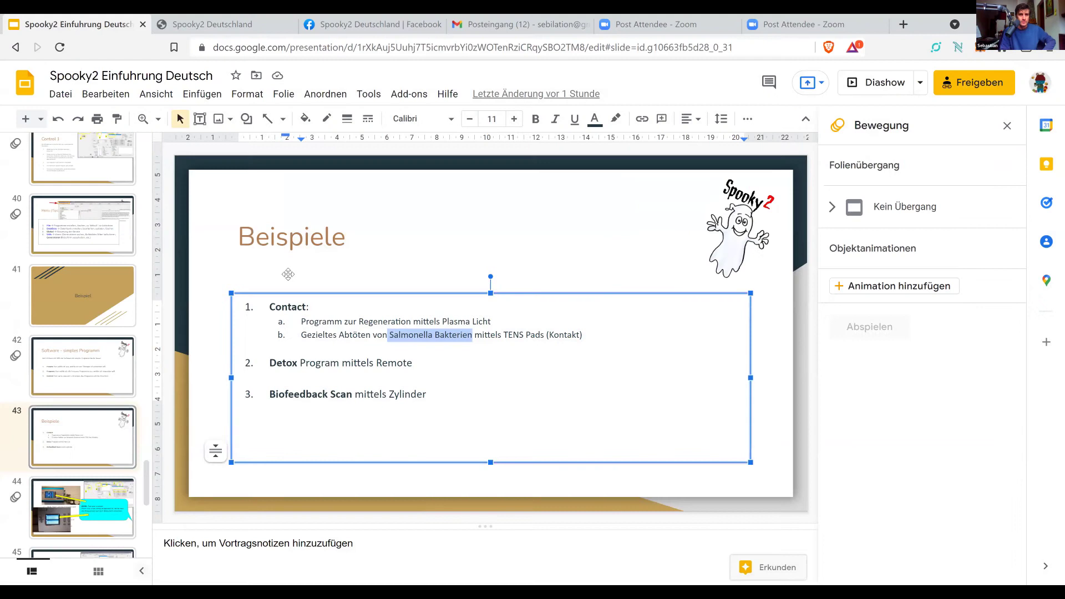
pyautogui.moveTo(273, 394); pyautogui.dragTo(373, 396)
pyautogui.click(453, 404)
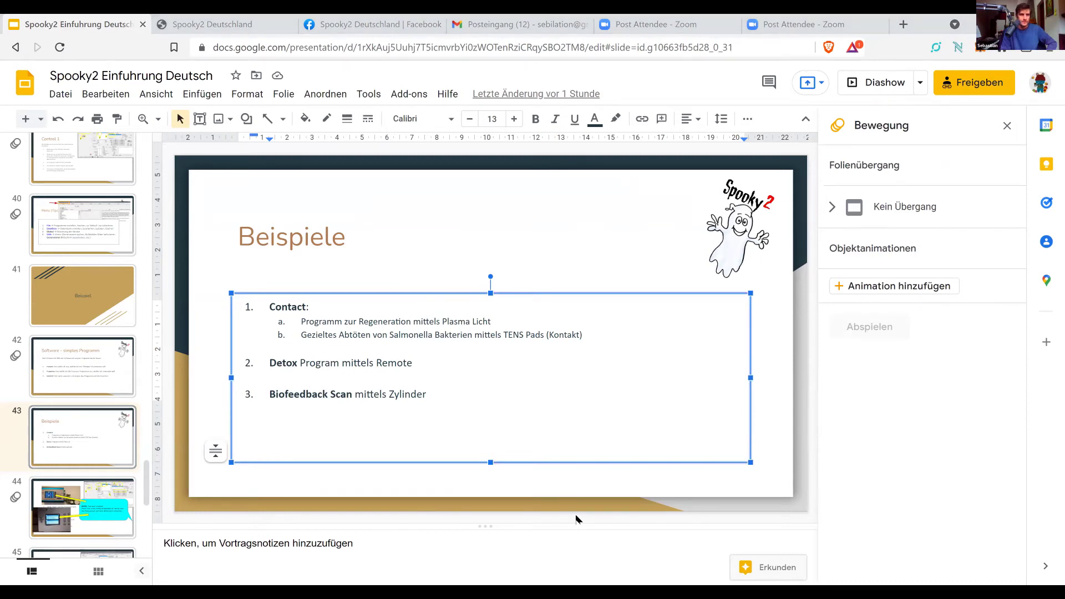
pyautogui.hotkey('alt', 'Tab')
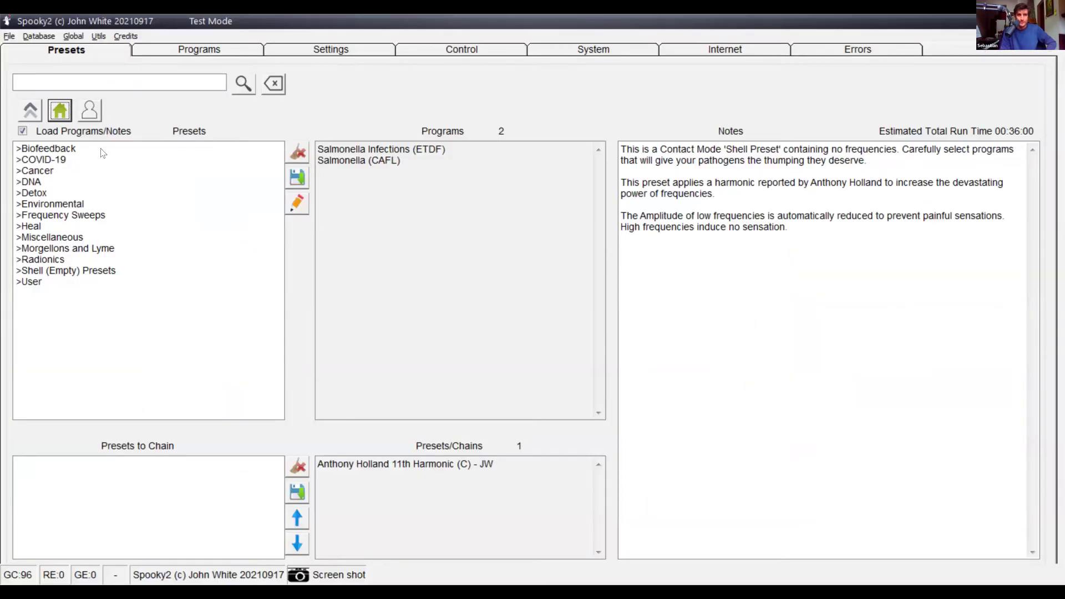
# Step: Open the GeneratorX folder of the Biofeedback presets and select GX Fast Biofeedback Scan (C) - JW
pyautogui.click(59, 151)
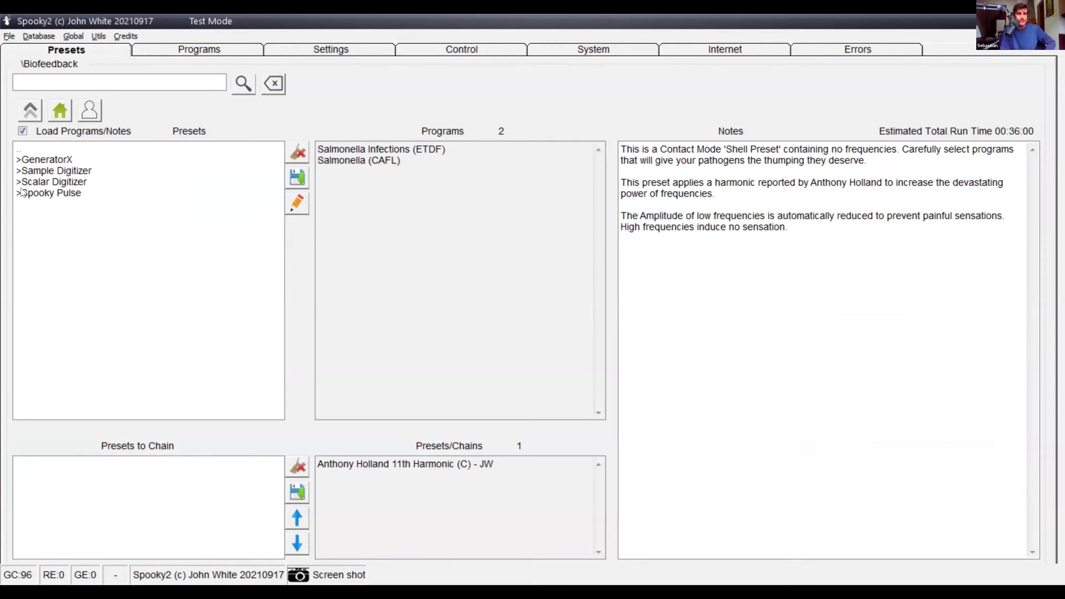
pyautogui.doubleClick(64, 160)
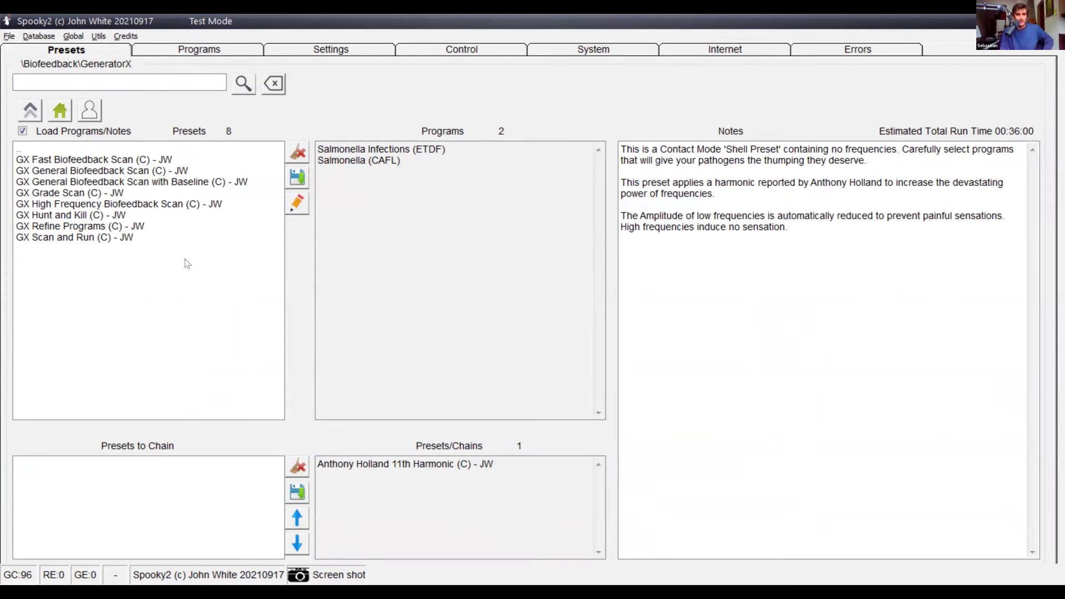
pyautogui.click(58, 161)
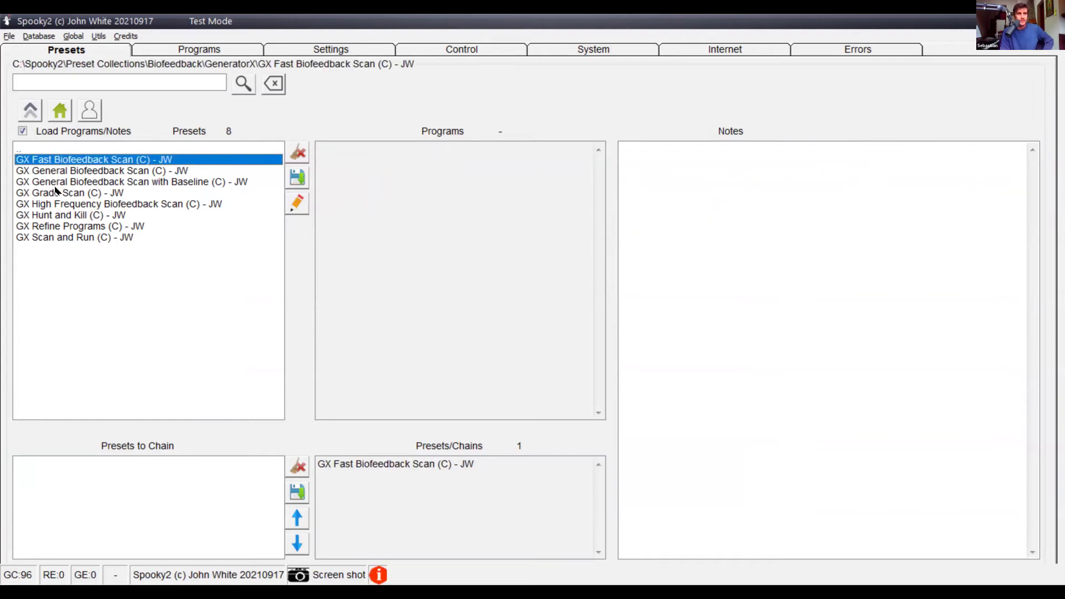
# Step: Look through the Sample Digitizer and Scalar Digitizer presets in the Biofeedback collection
pyautogui.click(30, 110)
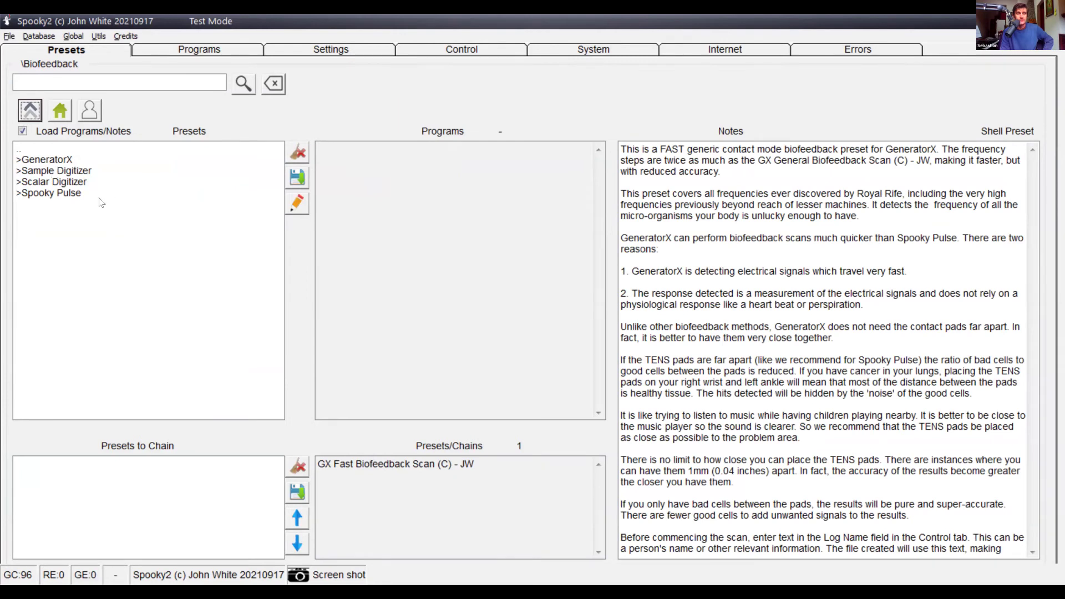
pyautogui.click(191, 215)
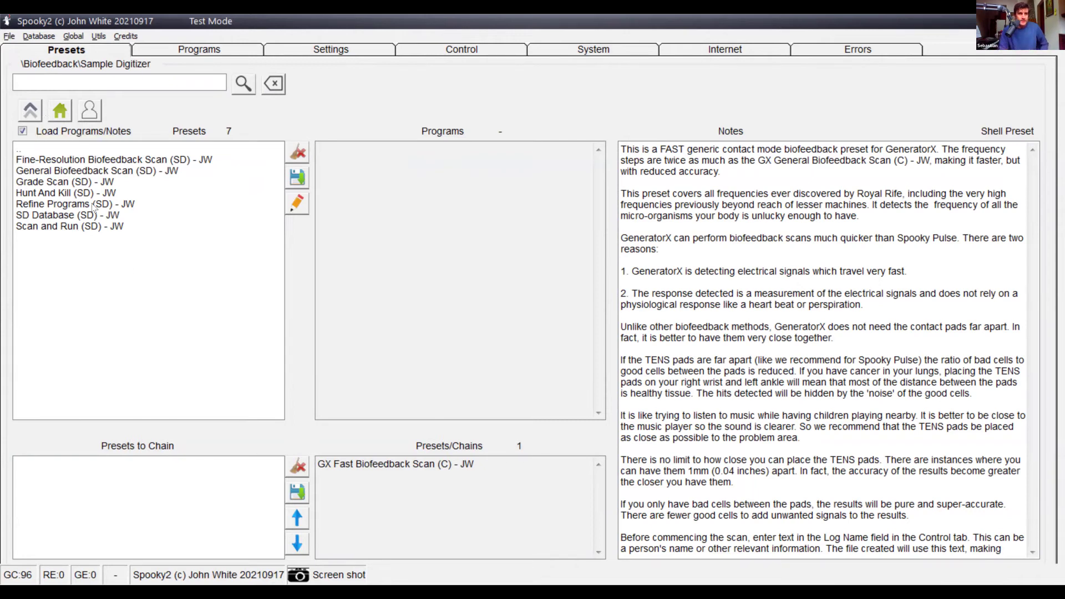
pyautogui.click(32, 114)
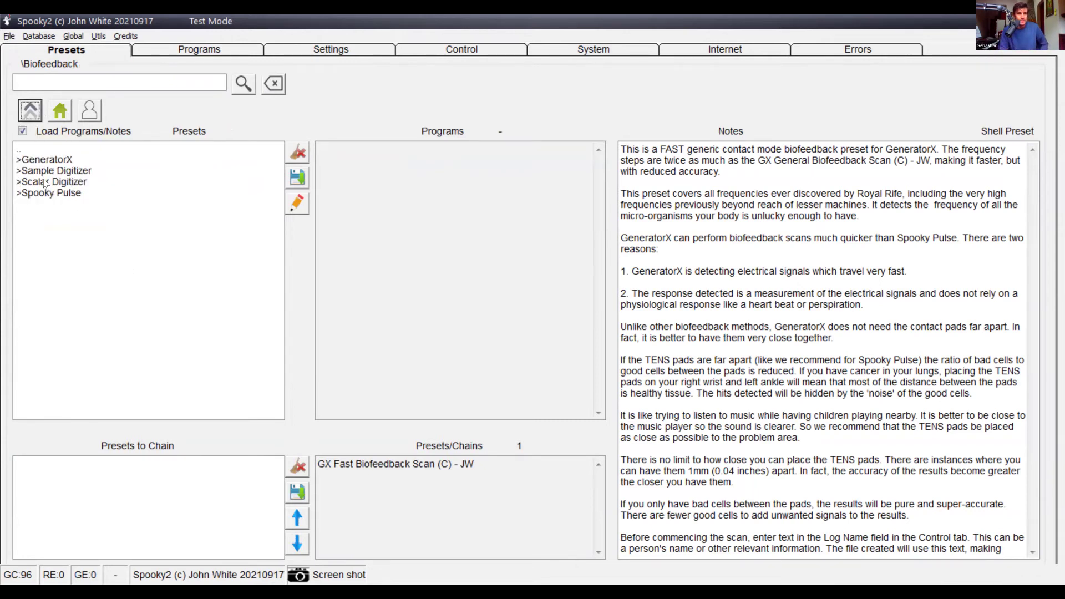
pyautogui.doubleClick(134, 183)
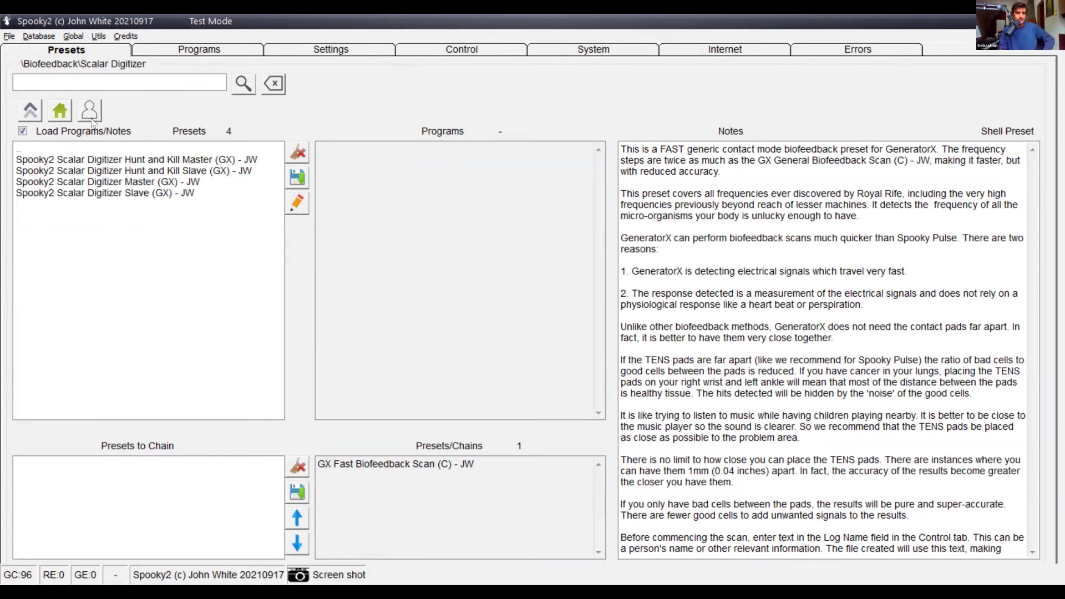
pyautogui.click(32, 114)
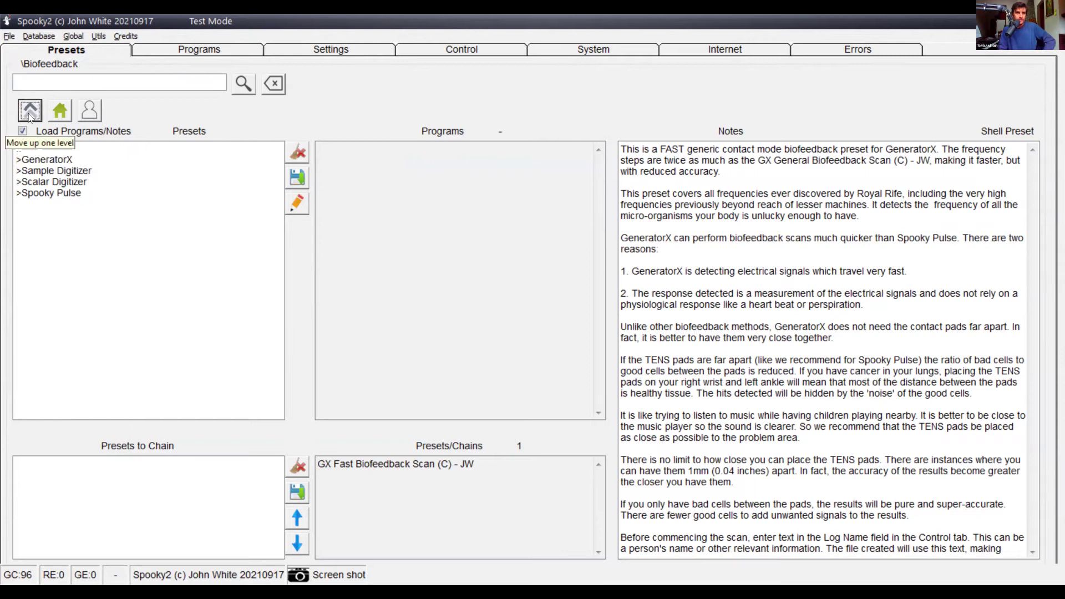
# Step: Select the GX Fast Biofeedback Scan (C) - JW preset from the GeneratorX folder and load it onto generator 5
pyautogui.click(36, 162)
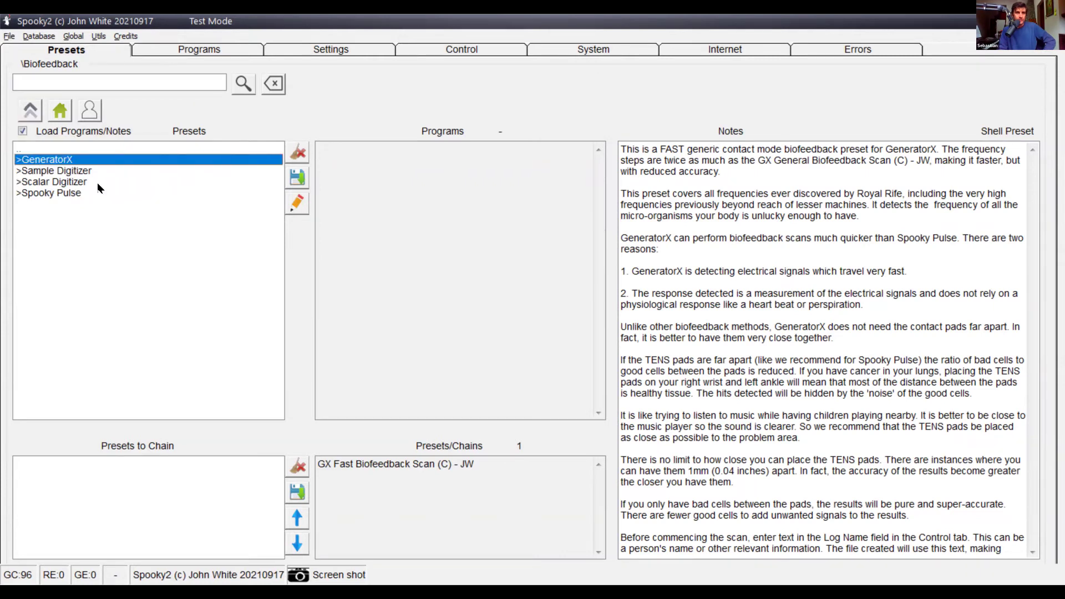
pyautogui.doubleClick(67, 160)
pyautogui.click(64, 160)
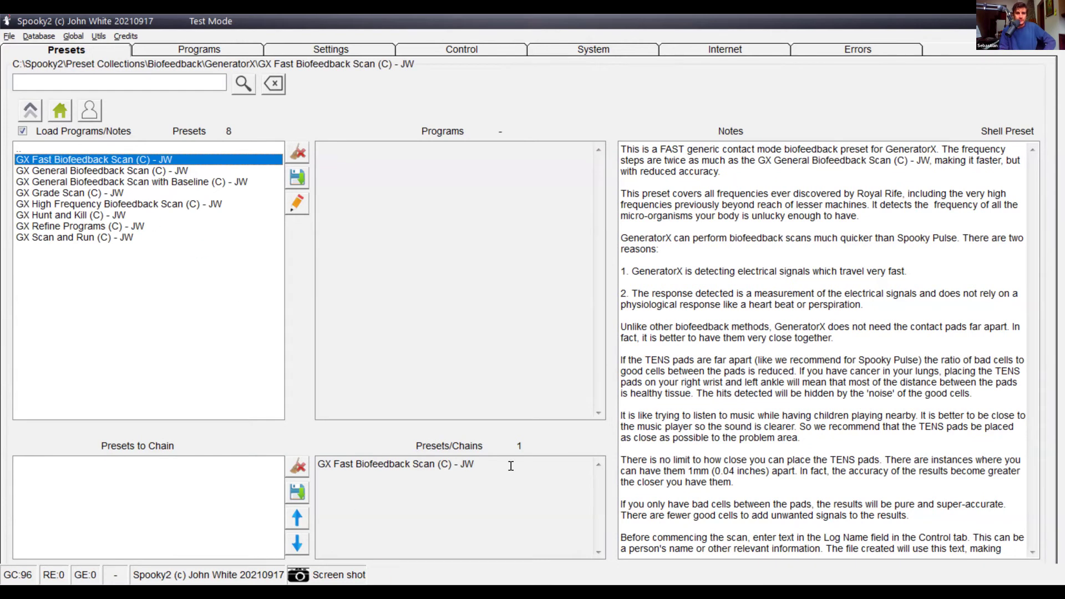
pyautogui.moveTo(476, 464); pyautogui.dragTo(308, 478)
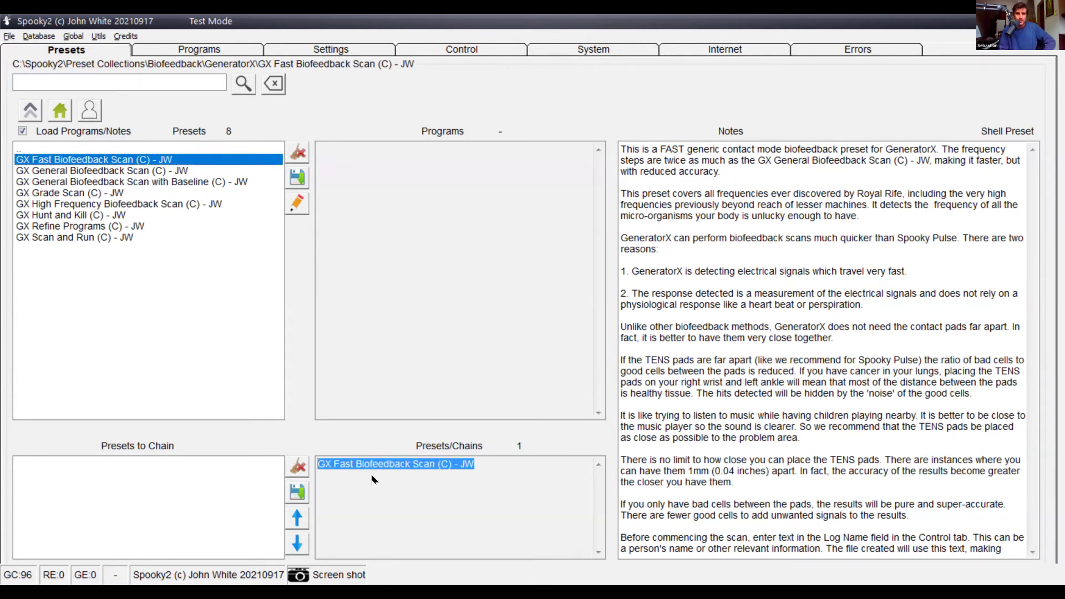
pyautogui.press('Right')
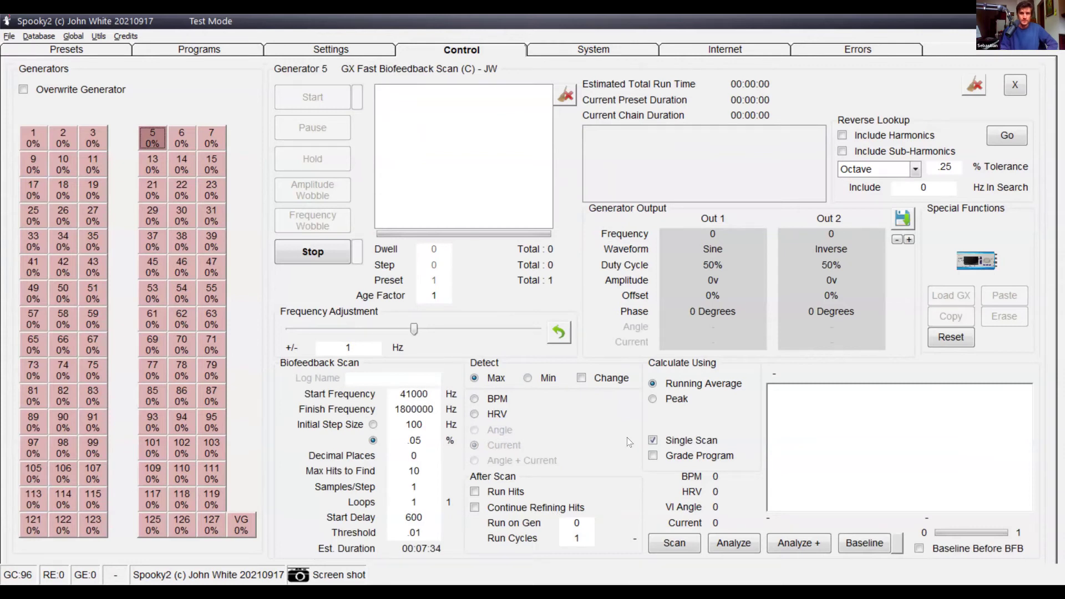
# Step: Set the scan detection to HRV and open the BFB_20211101_1834_10 biofeedback data for analysis
pyautogui.click(665, 548)
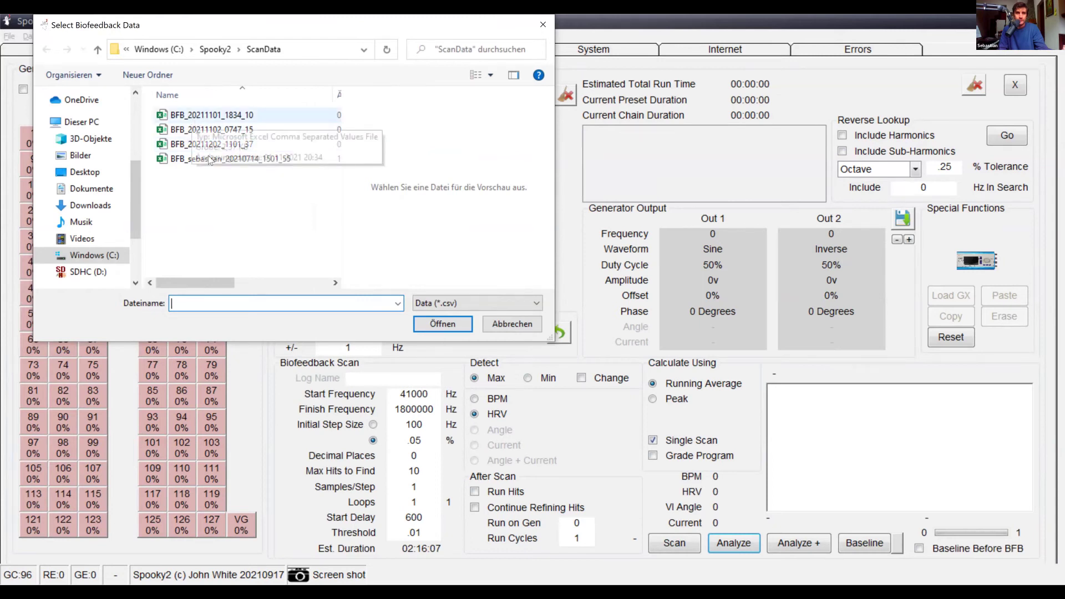
pyautogui.click(433, 325)
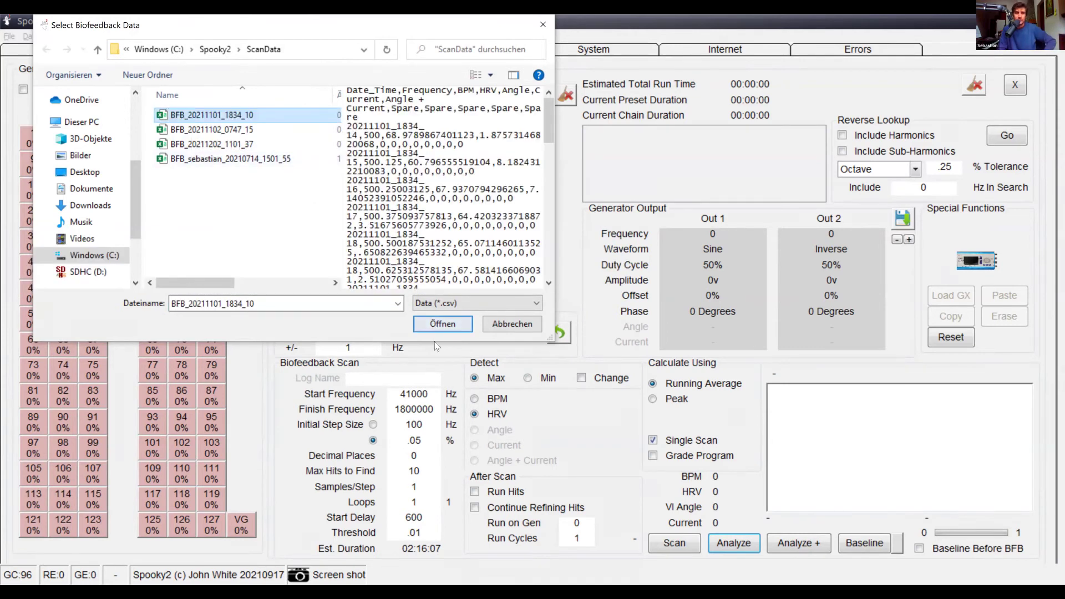
pyautogui.click(438, 324)
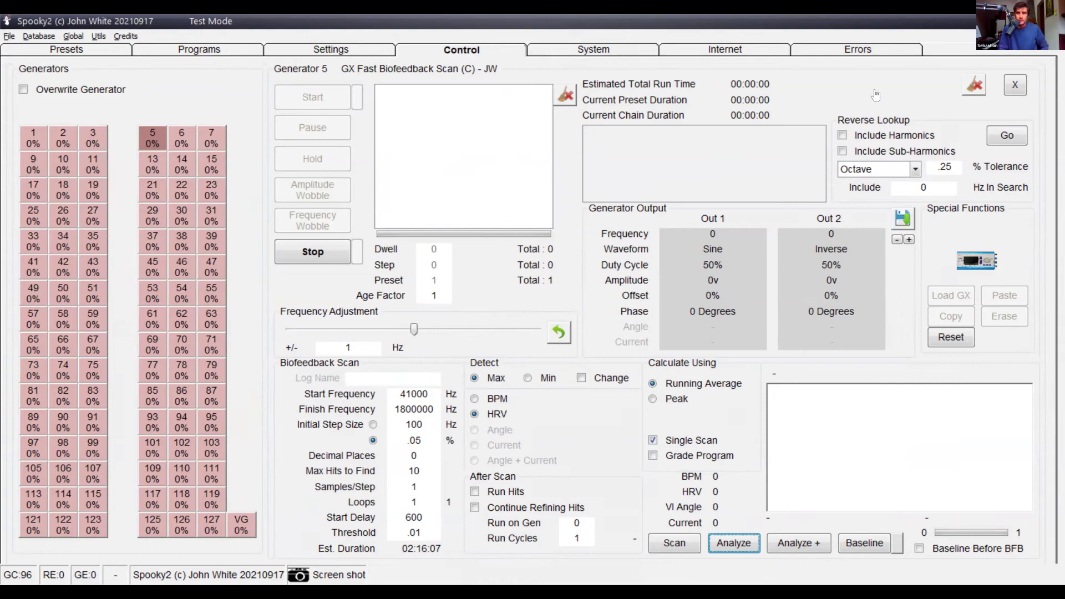
# Step: Switch to the Google Slides presentation, start the slideshow at Beispiele, and advance to the second point of the Control 2 slide
pyautogui.hotkey('alt', 'Tab')
pyautogui.hotkey('ctrl', 'F5')
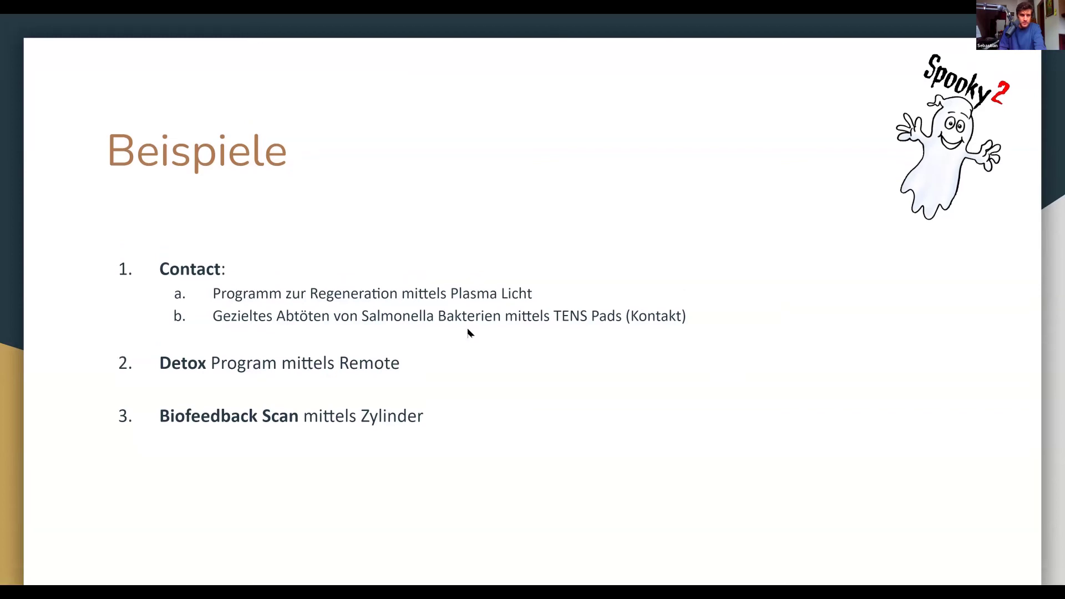
pyautogui.press('Right')
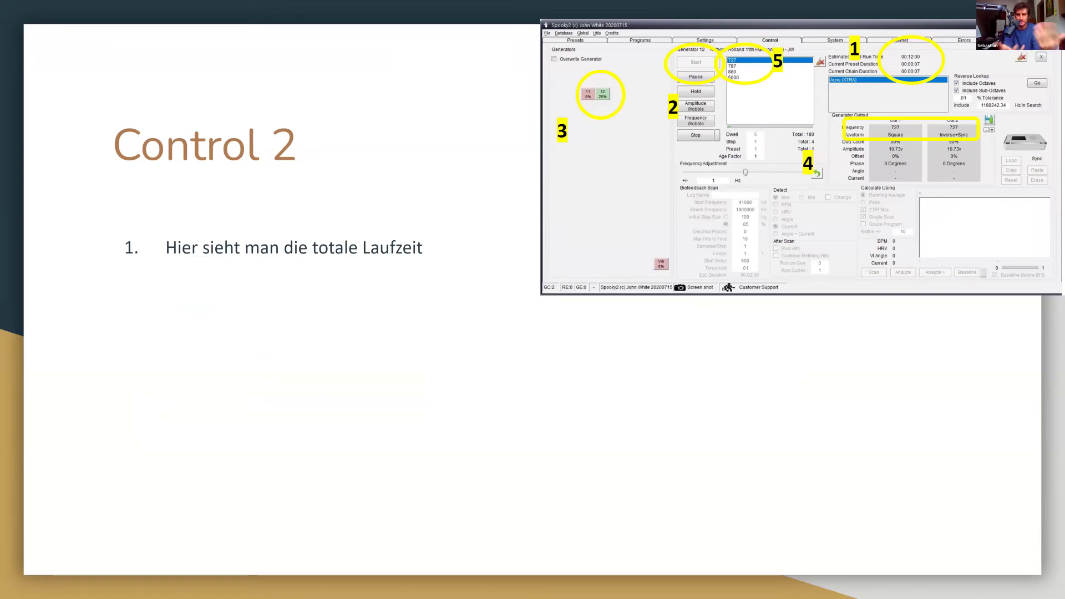
pyautogui.press('Right')
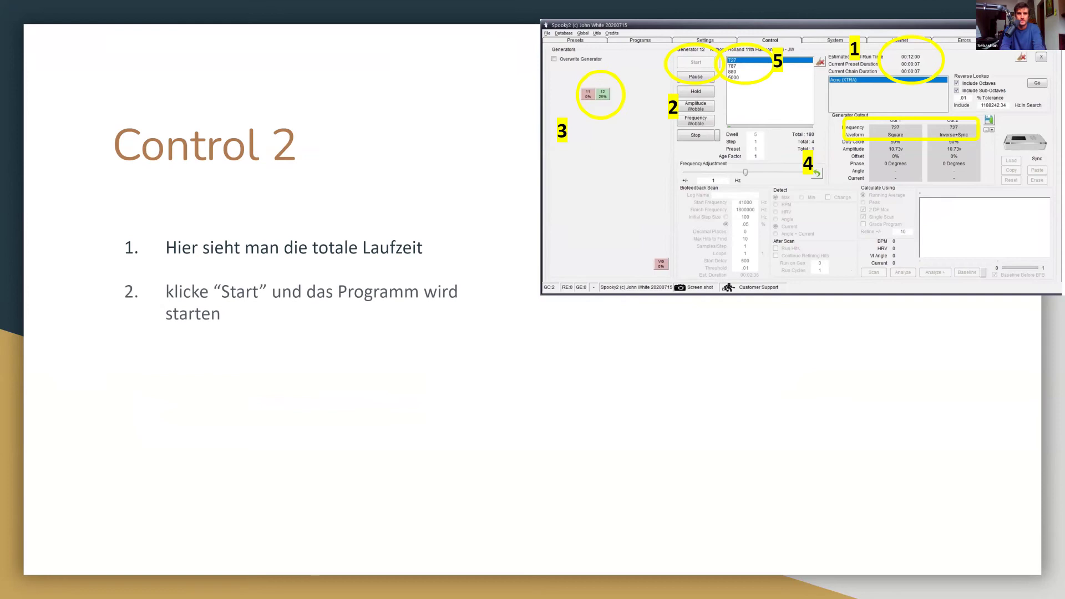